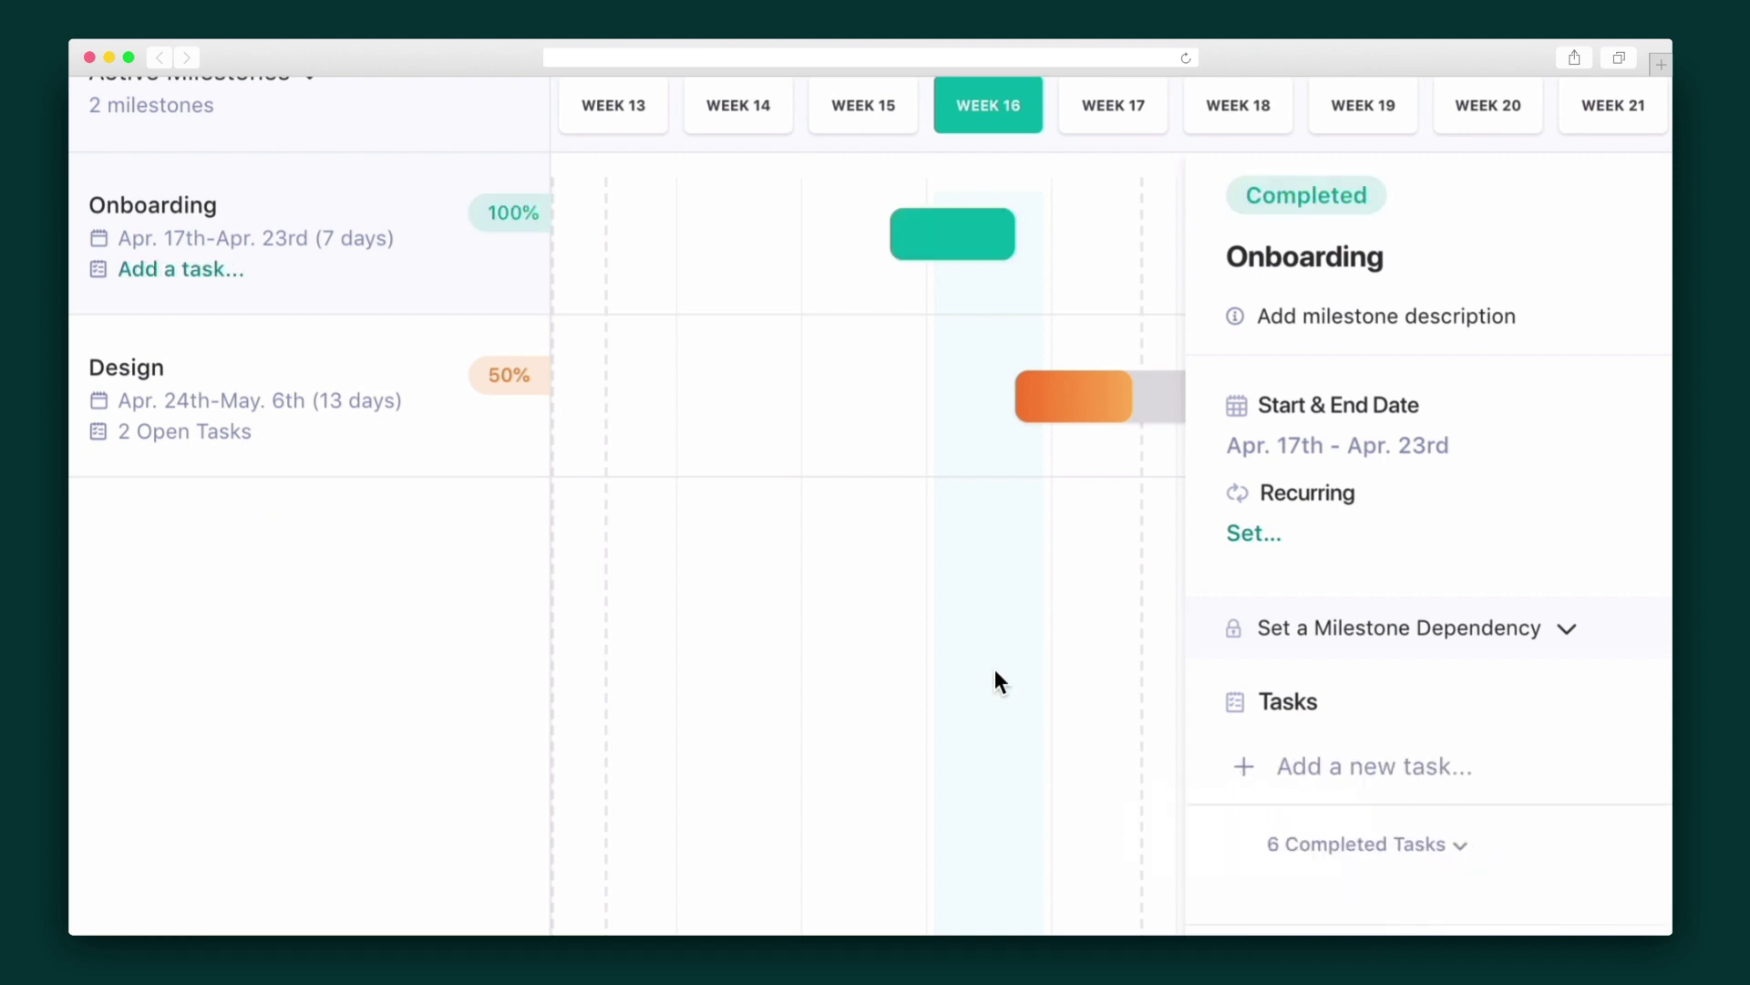
- Add a task named Feature to the Development Sprint 1 milestone
scroll(994, 675, right, 2)
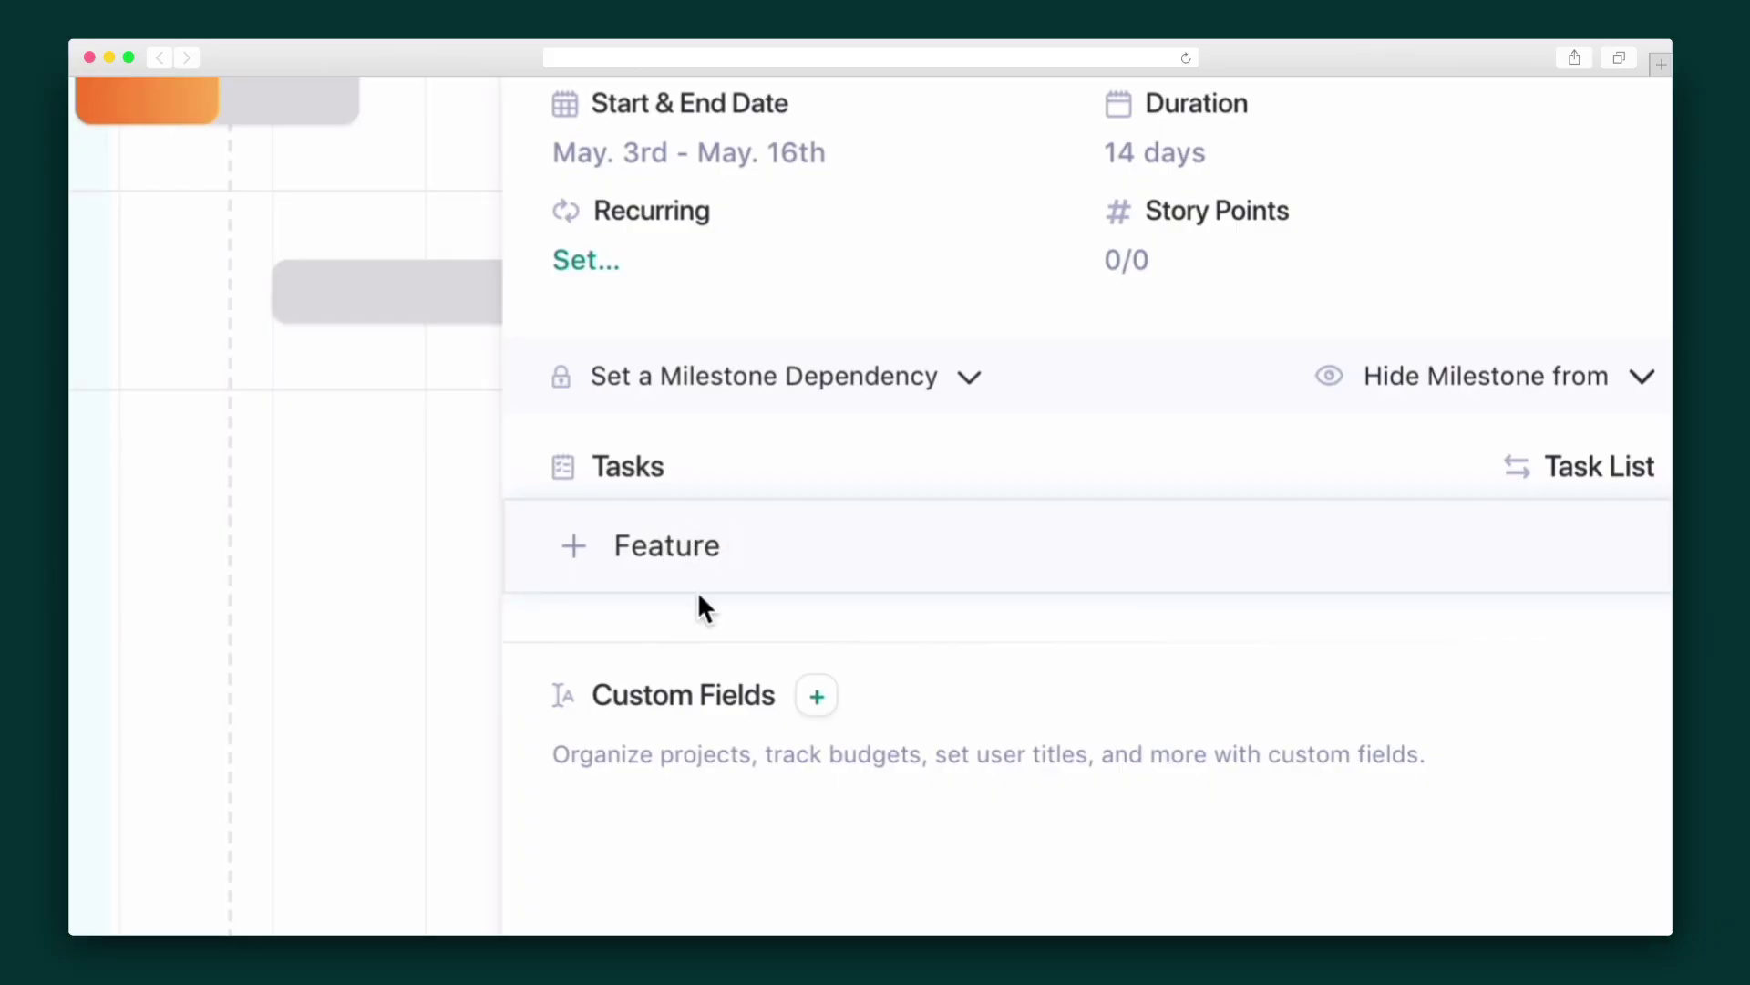
key(Return)
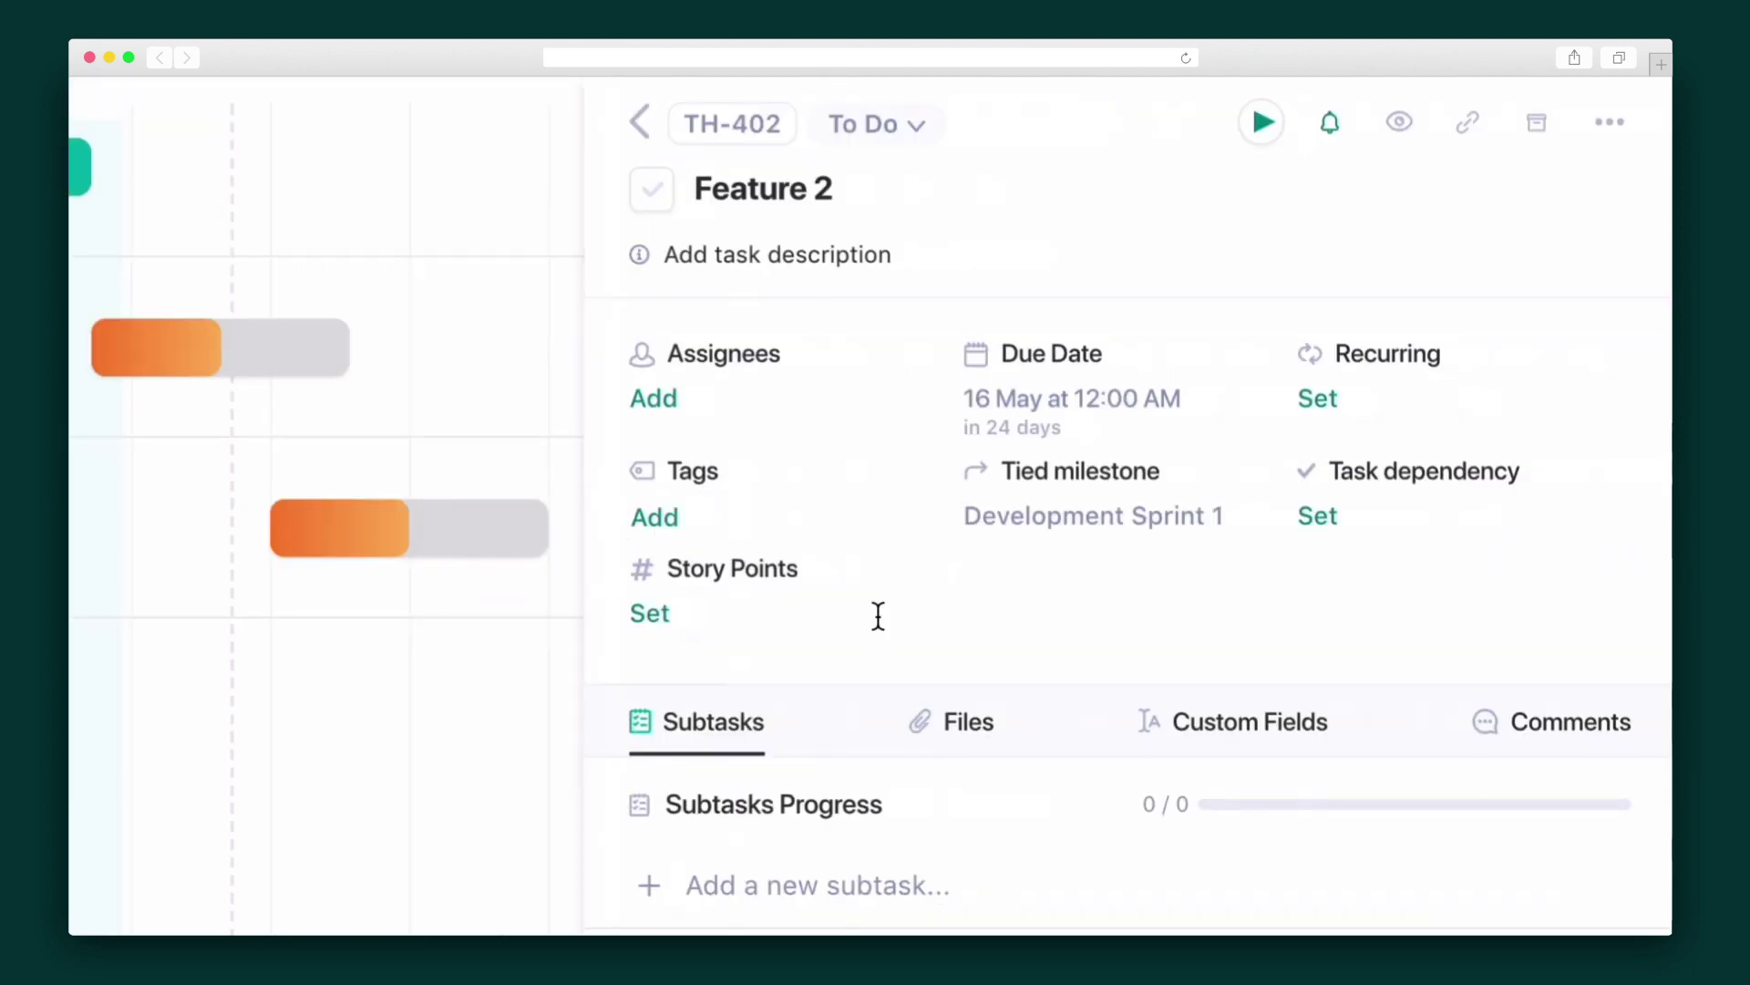
scroll(828, 528, down, 8)
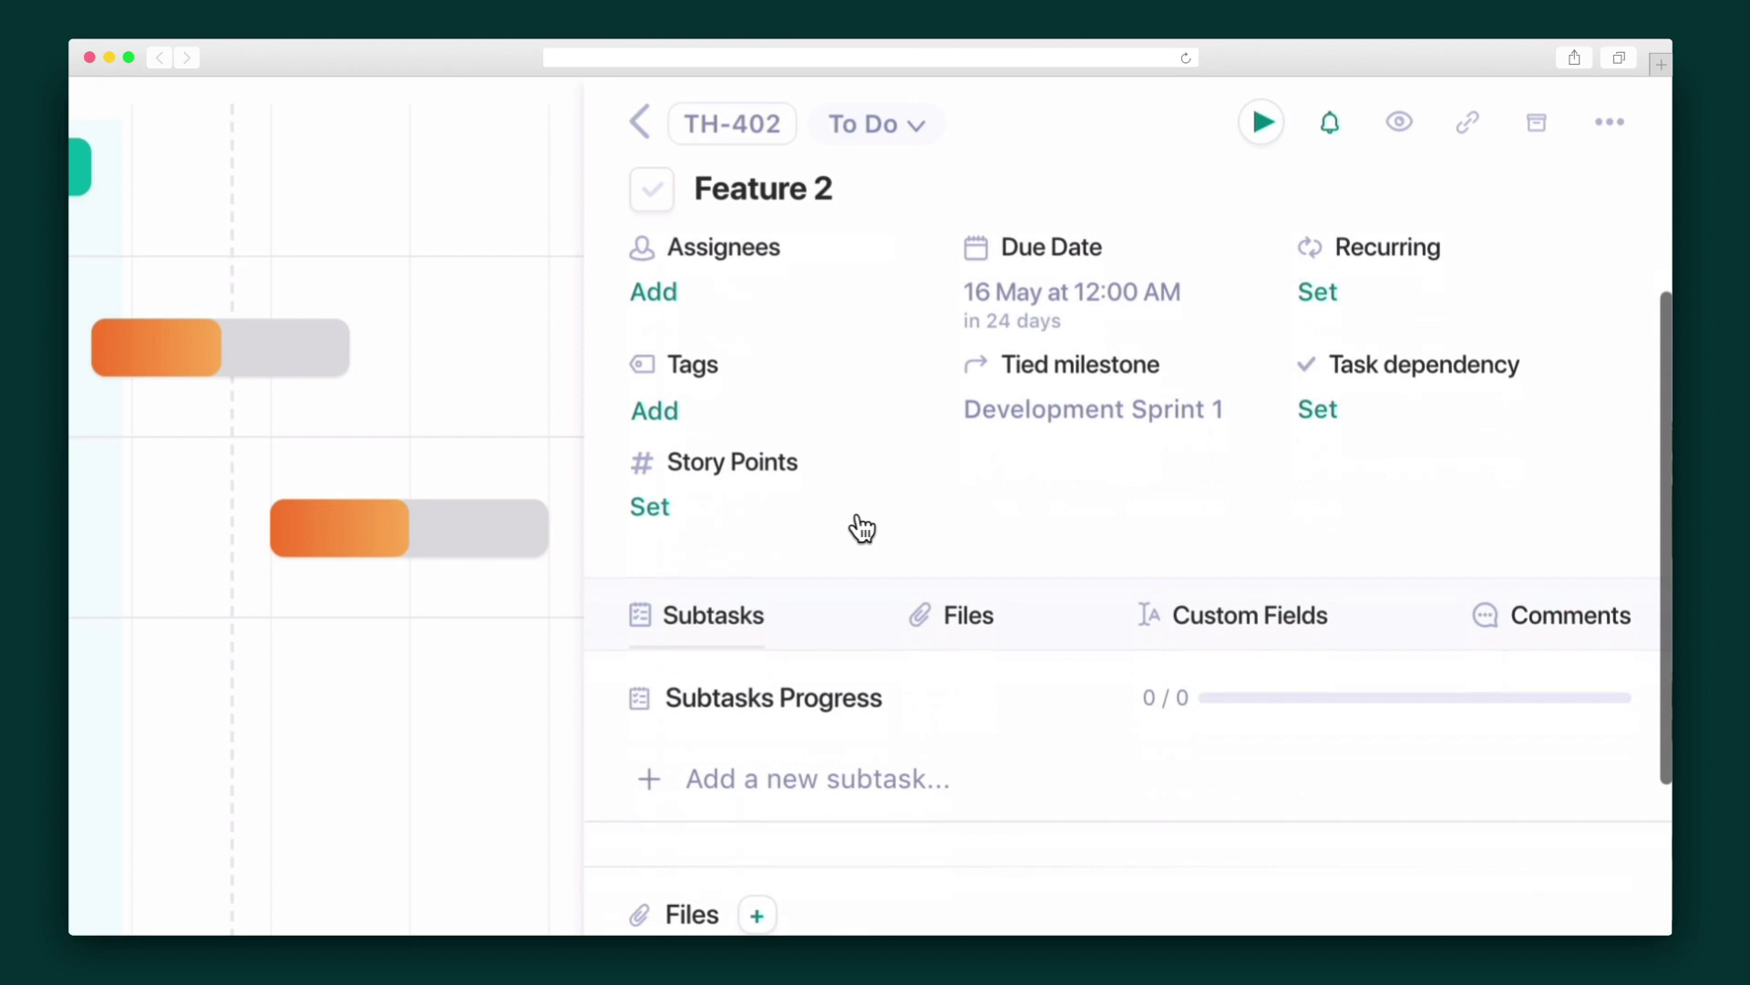
scroll(948, 636, down, 2)
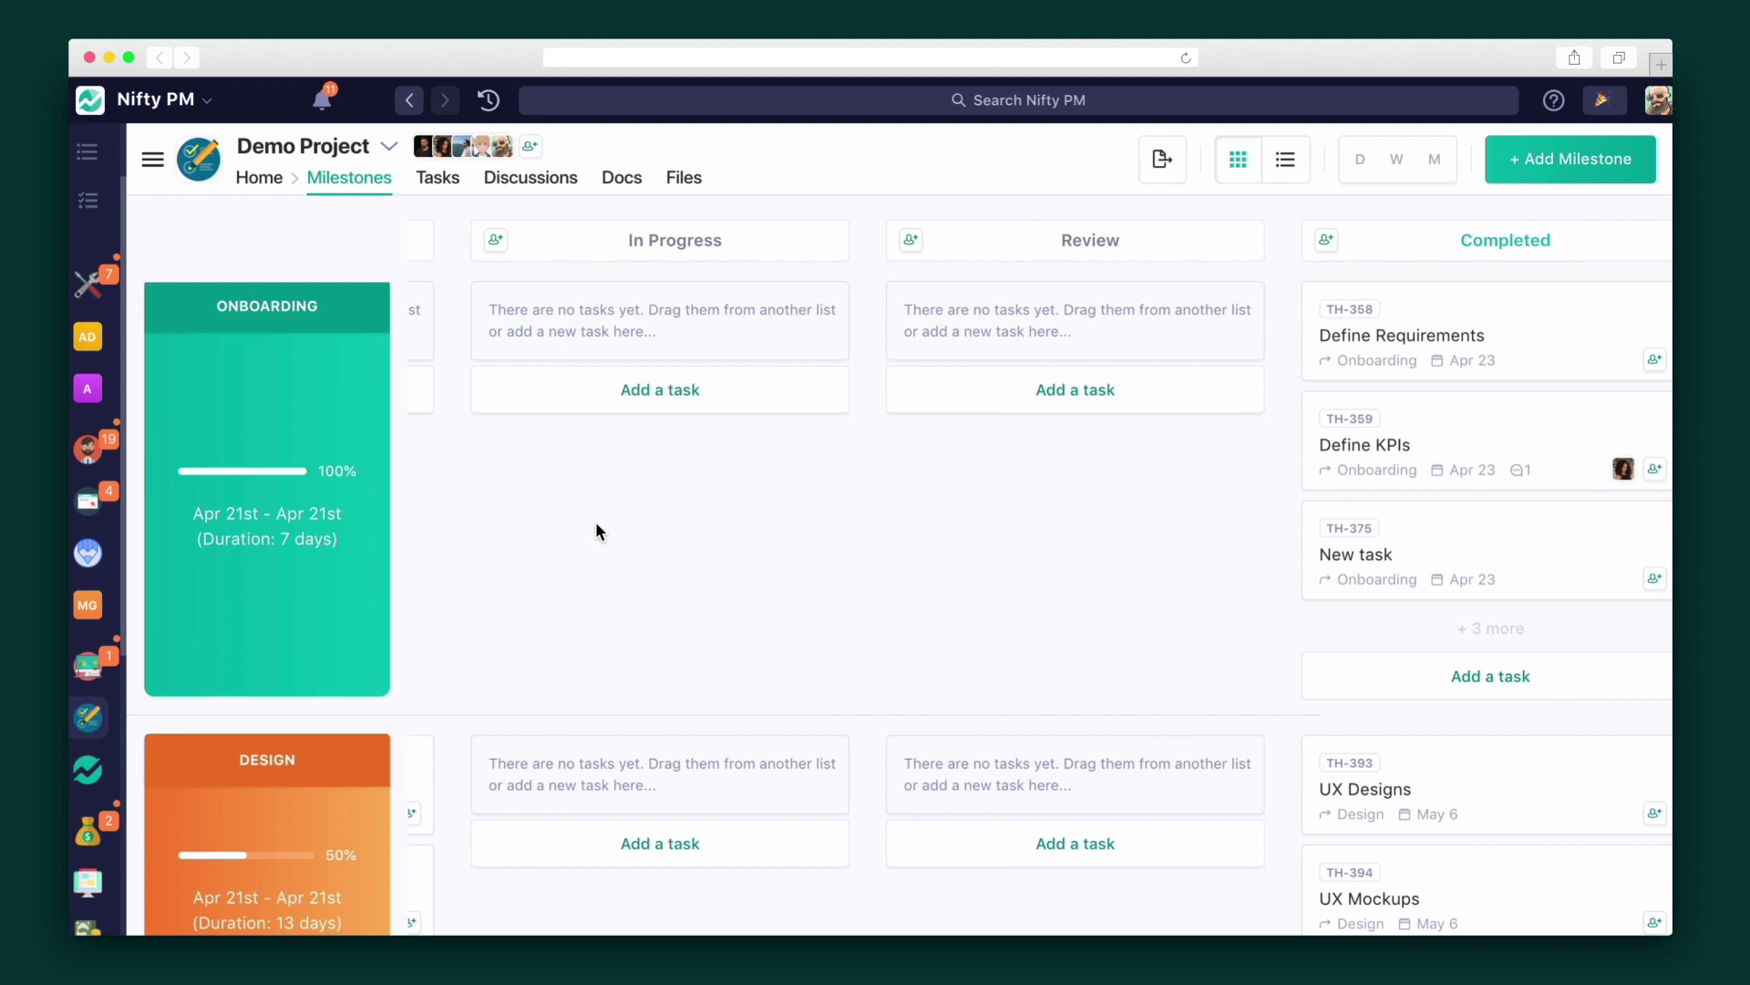
- Scroll across and down the Milestones board to review its milestones
scroll(593, 528, left, 5)
scroll(602, 519, down, 3)
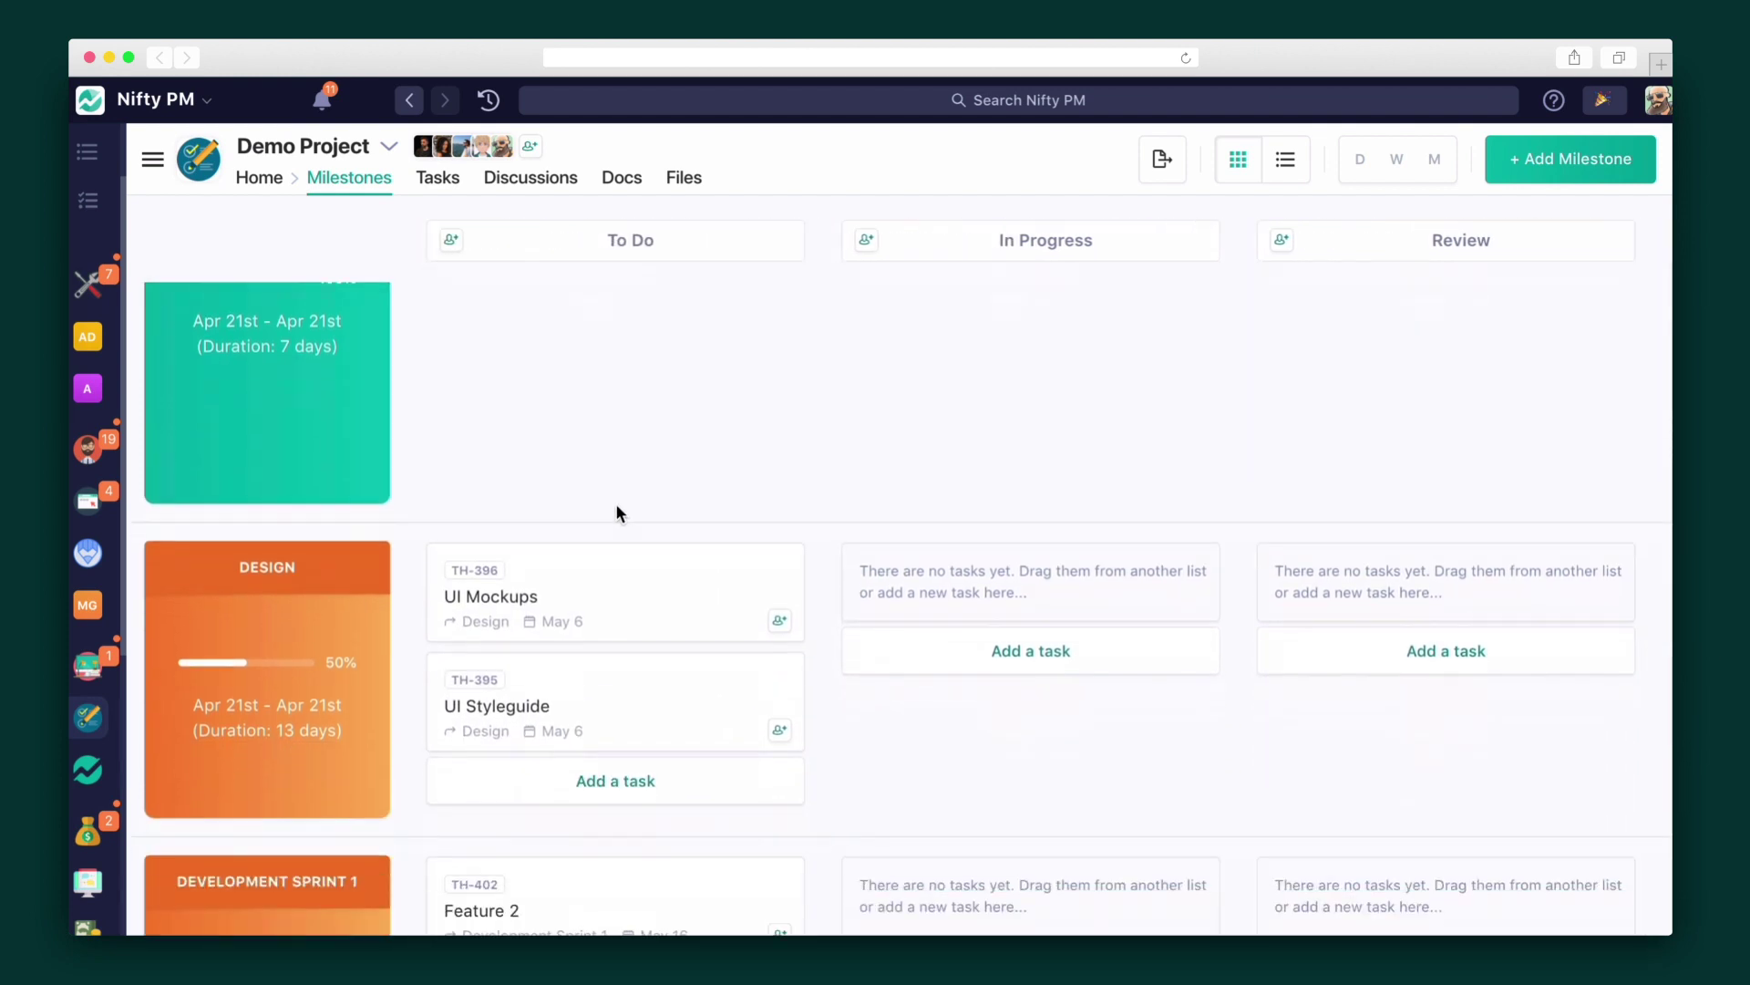
scroll(684, 570, down, 3)
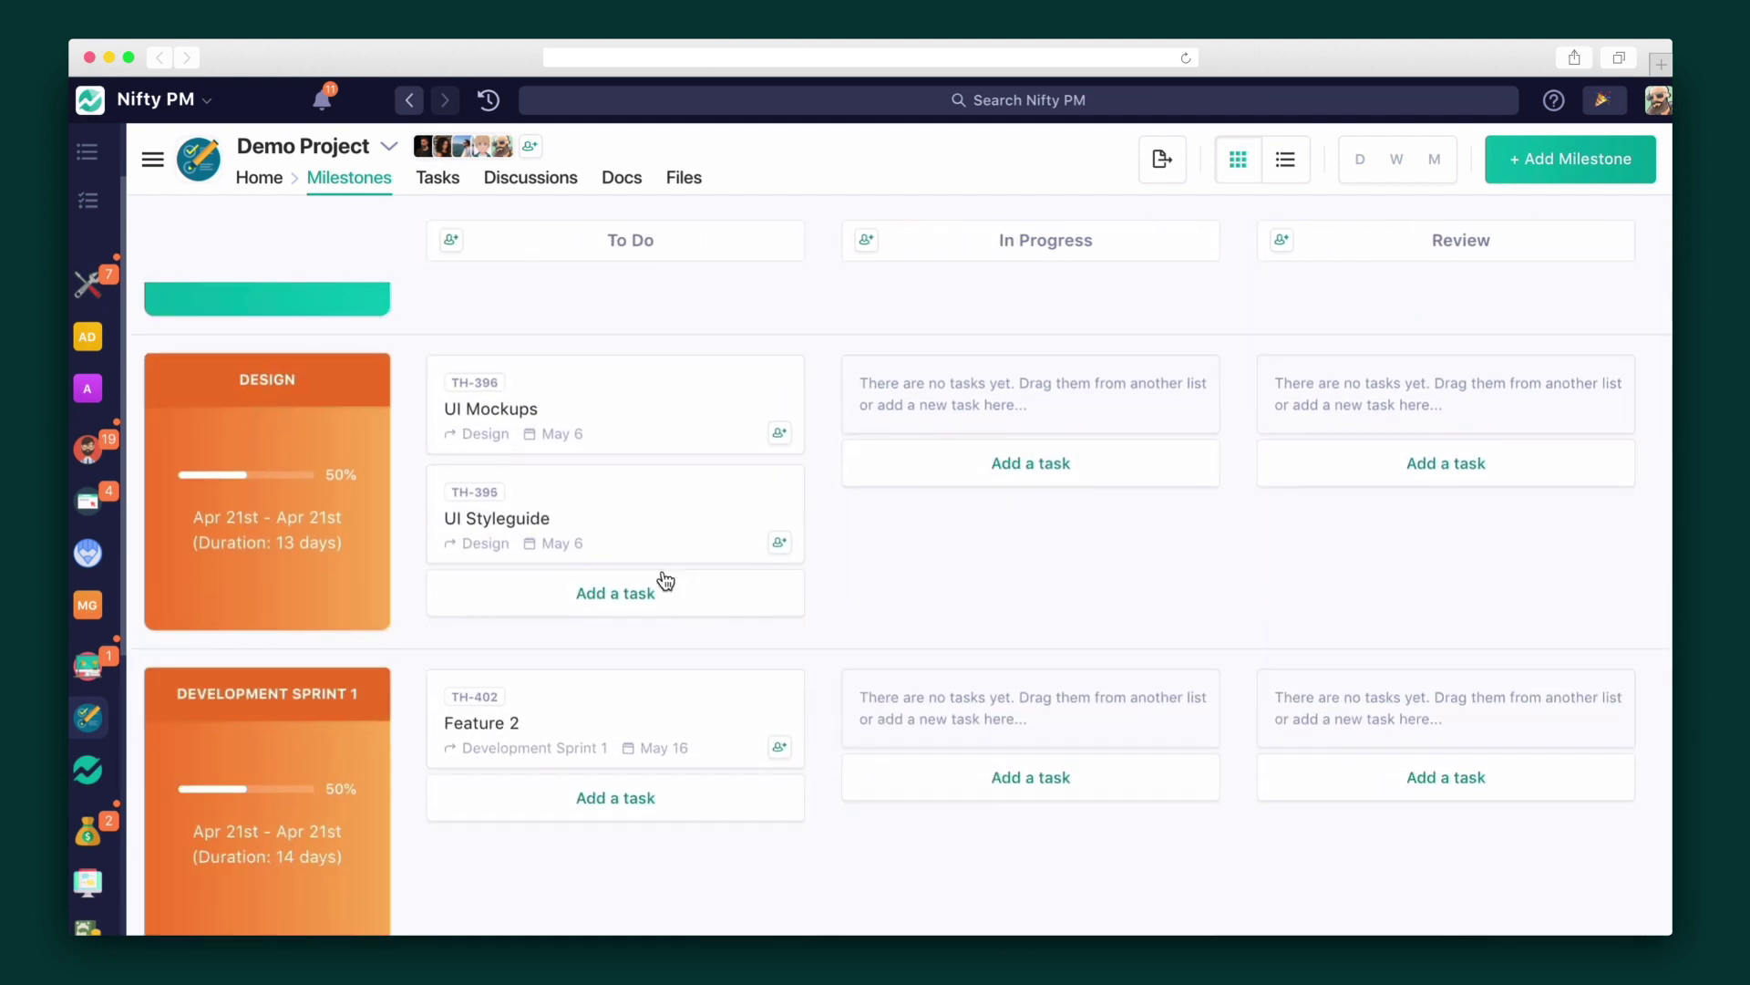
scroll(665, 581, up, 6)
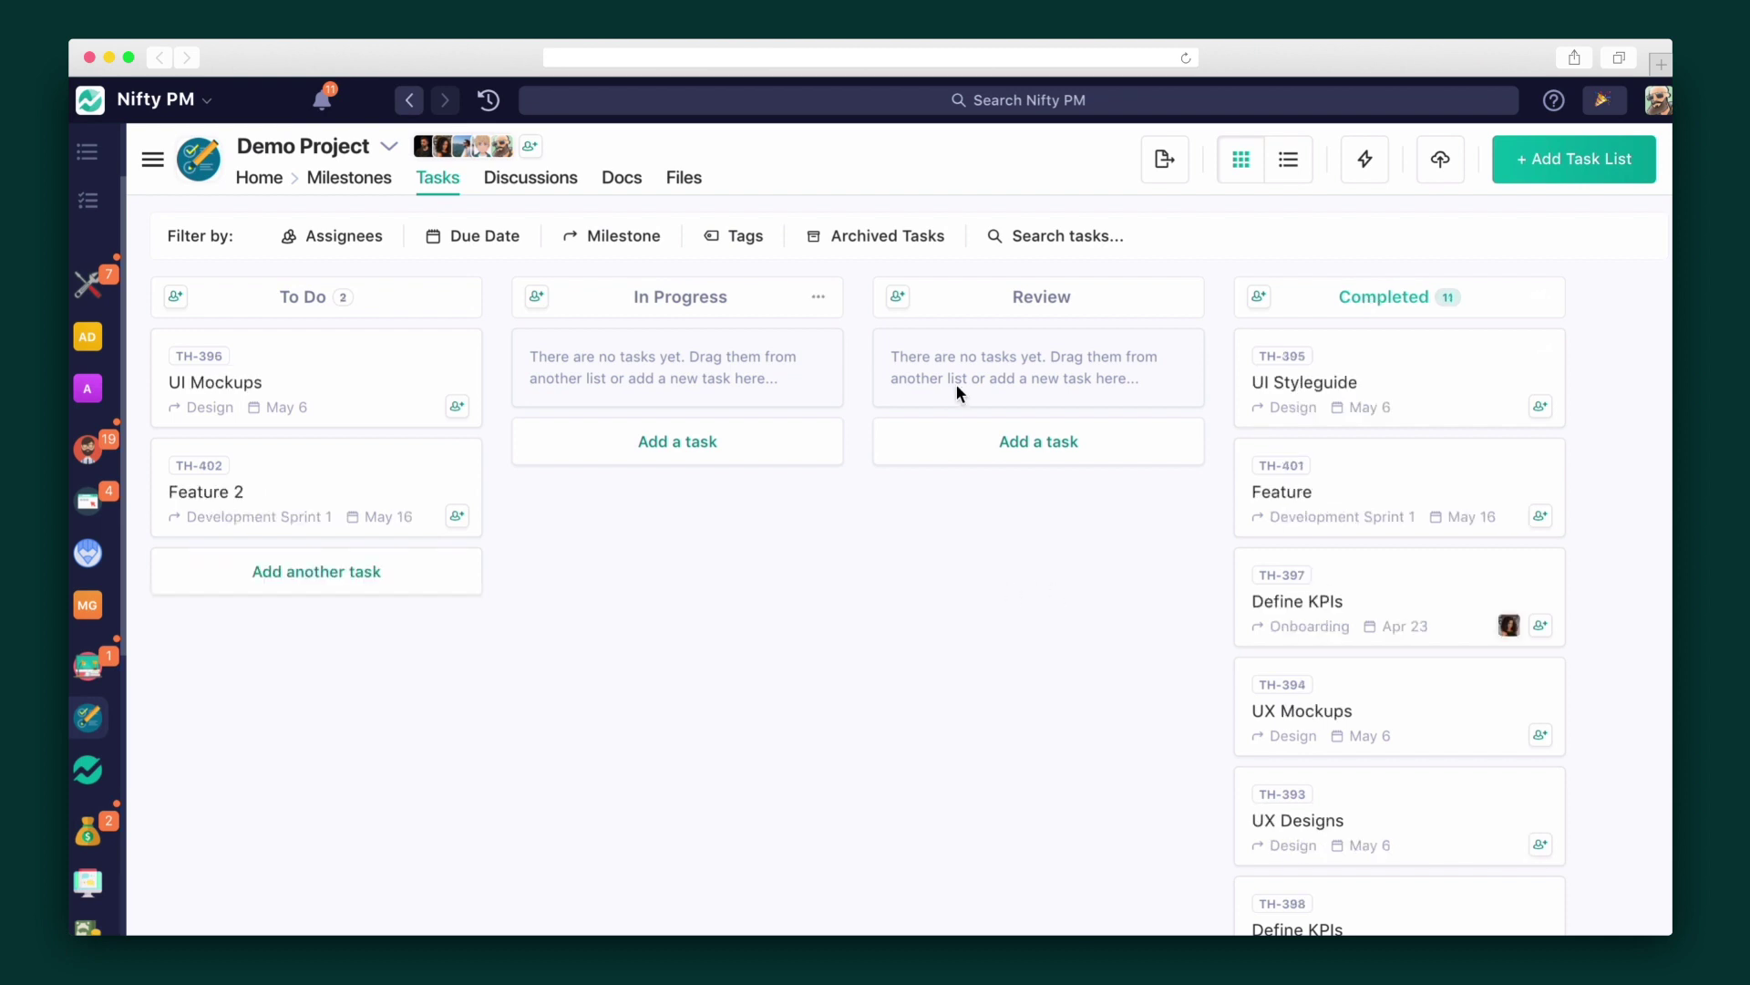
- Assign a team member to the Review task list
click(898, 297)
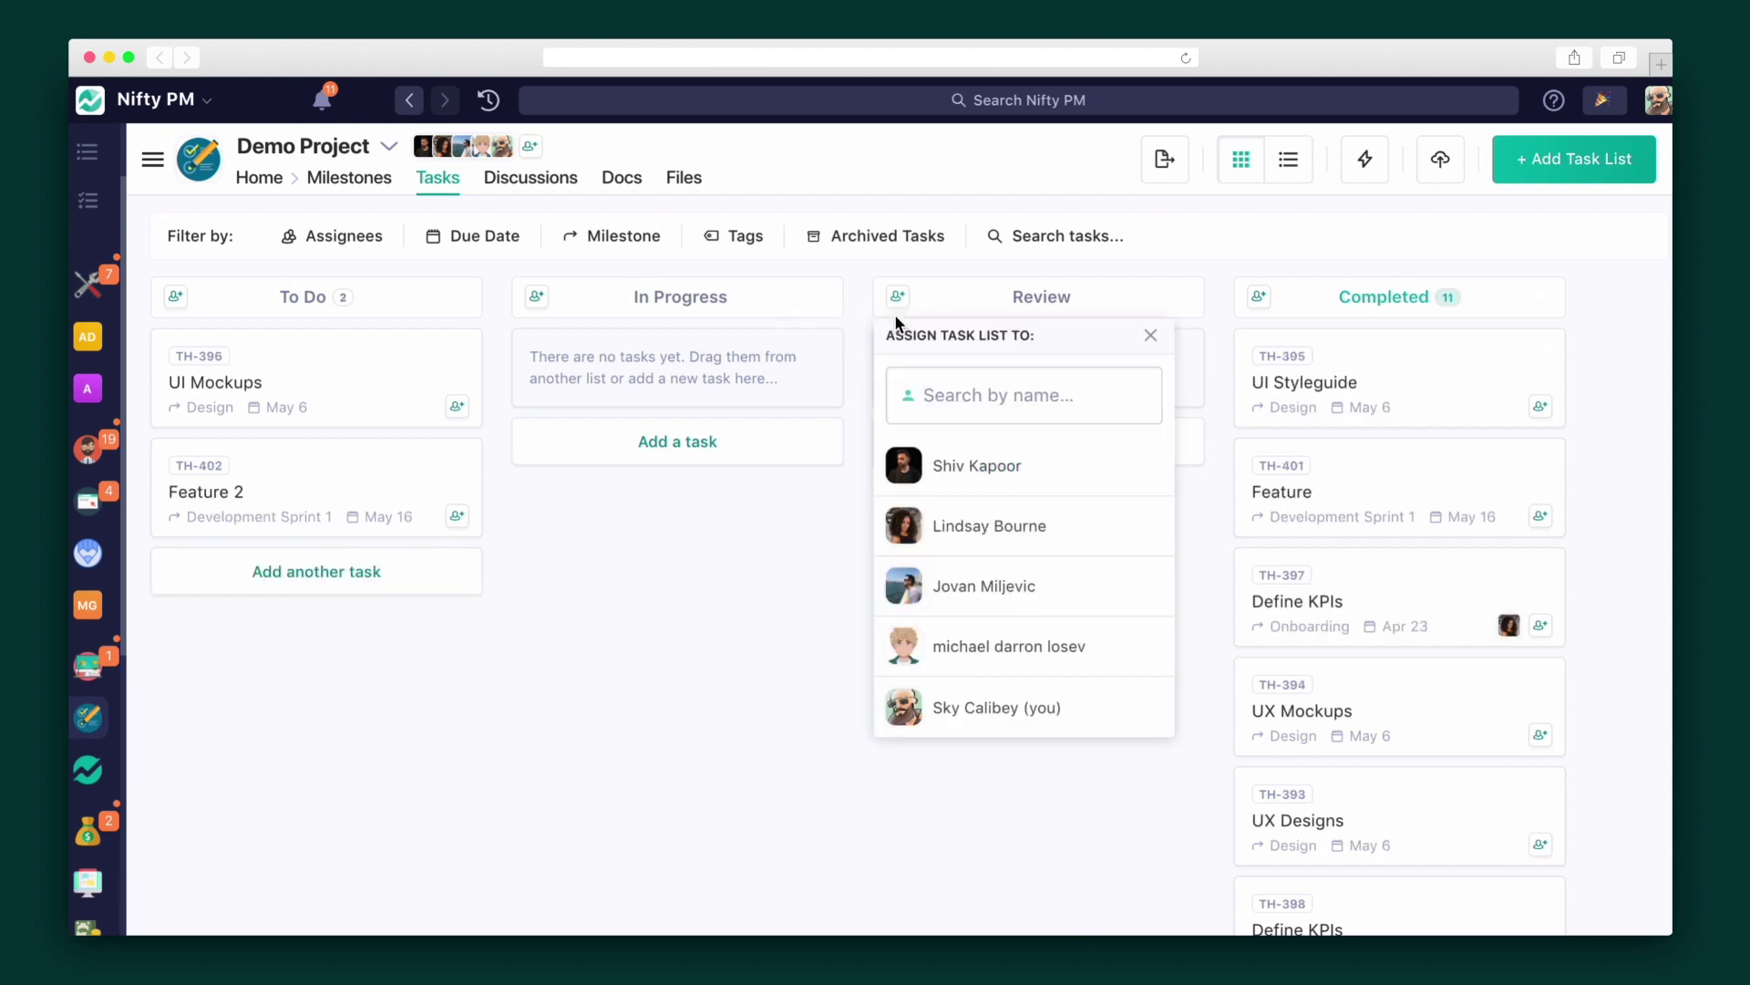
click(989, 529)
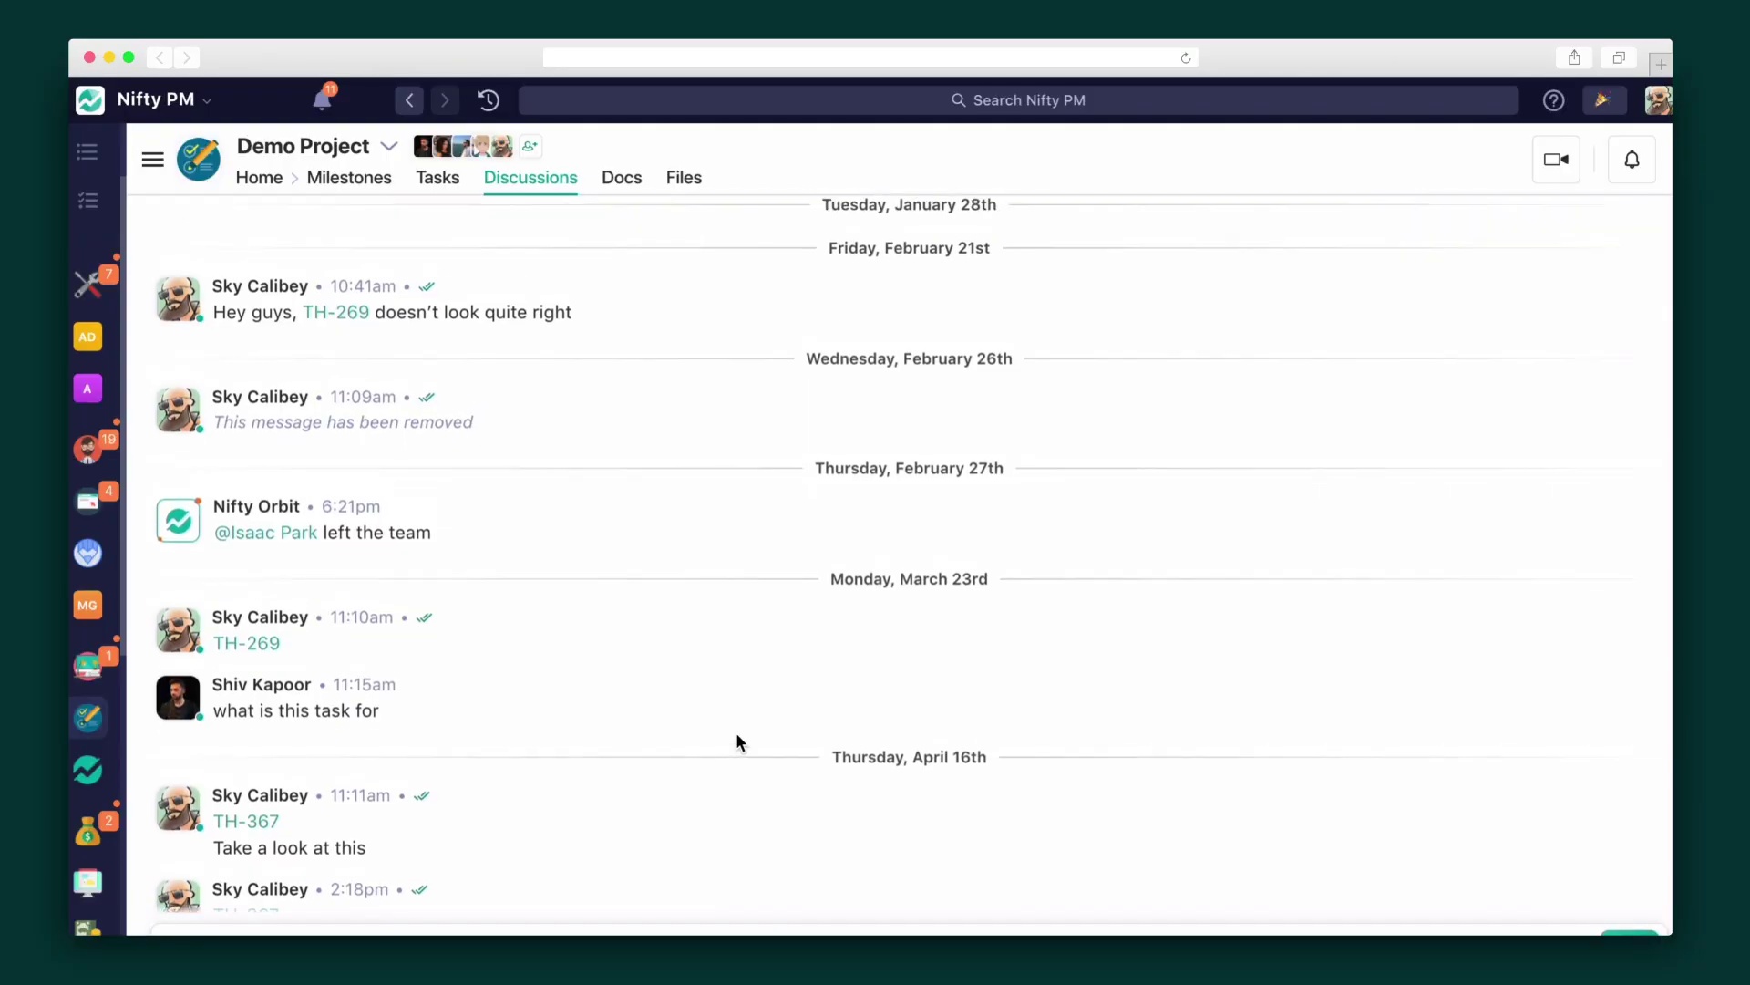
- Scroll through the Discussions message history
scroll(739, 738, up, 2)
scroll(737, 740, up, 2)
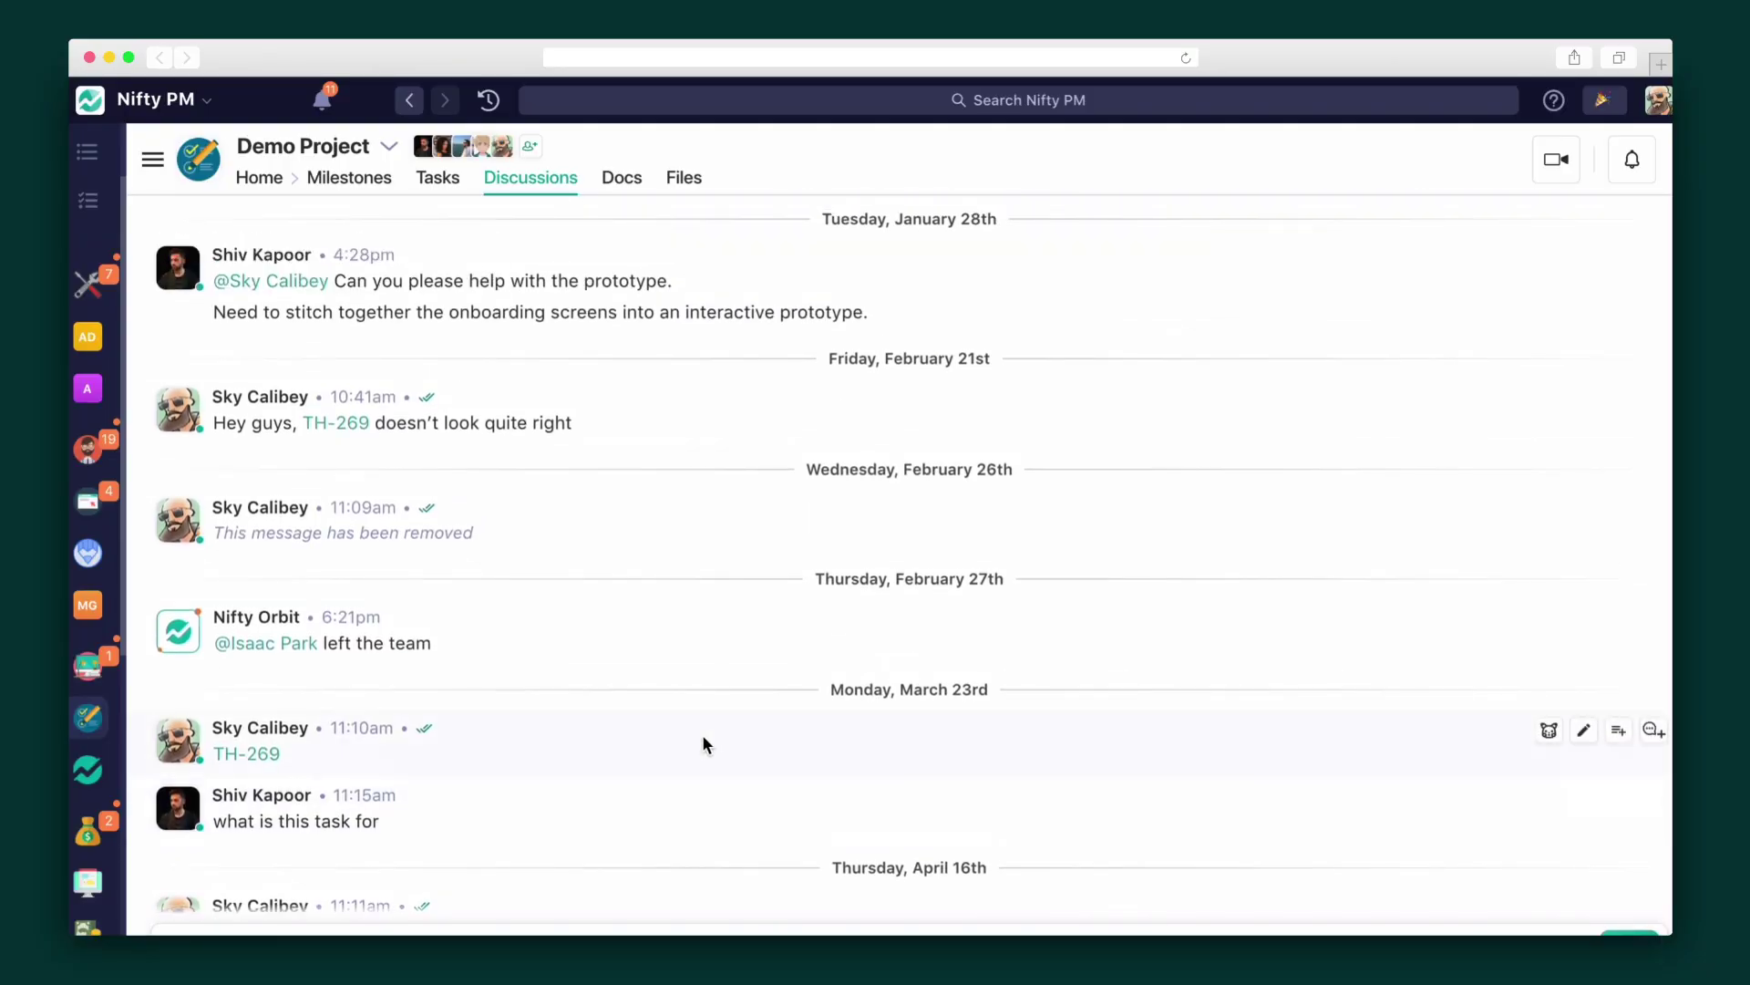
scroll(702, 734, down, 4)
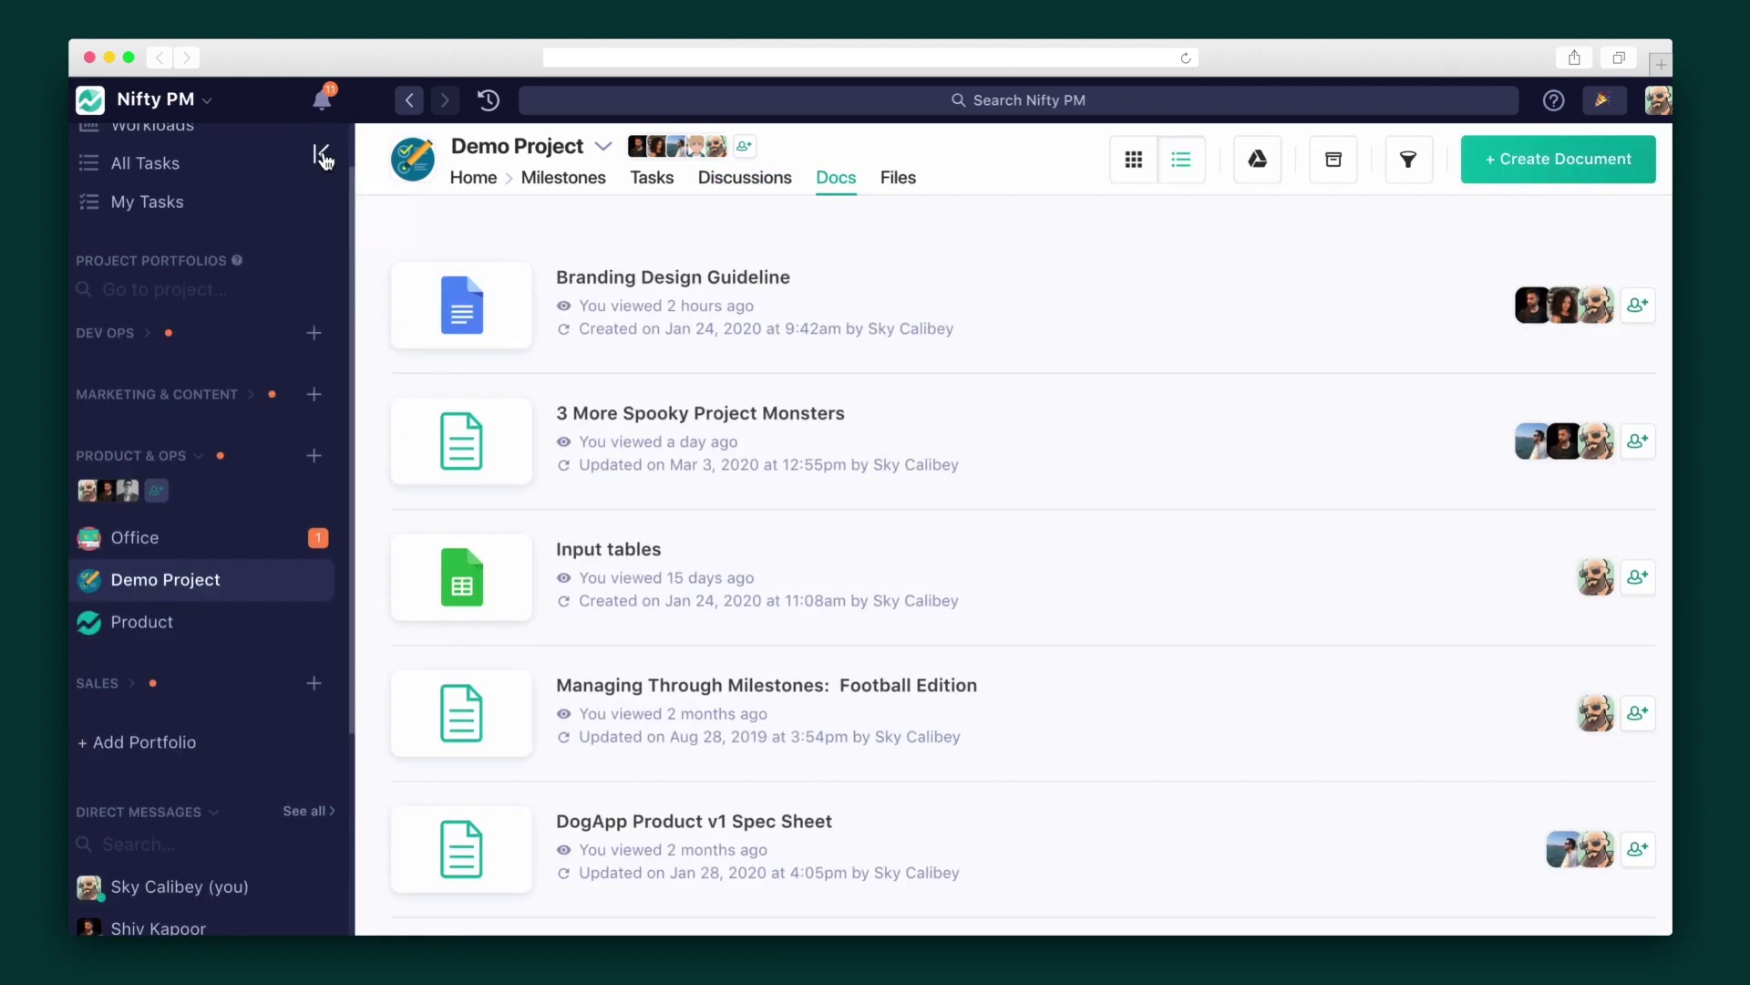
- Collapse the sidebar, then open and close the '3 More Spooky Project Monsters' doc
click(326, 155)
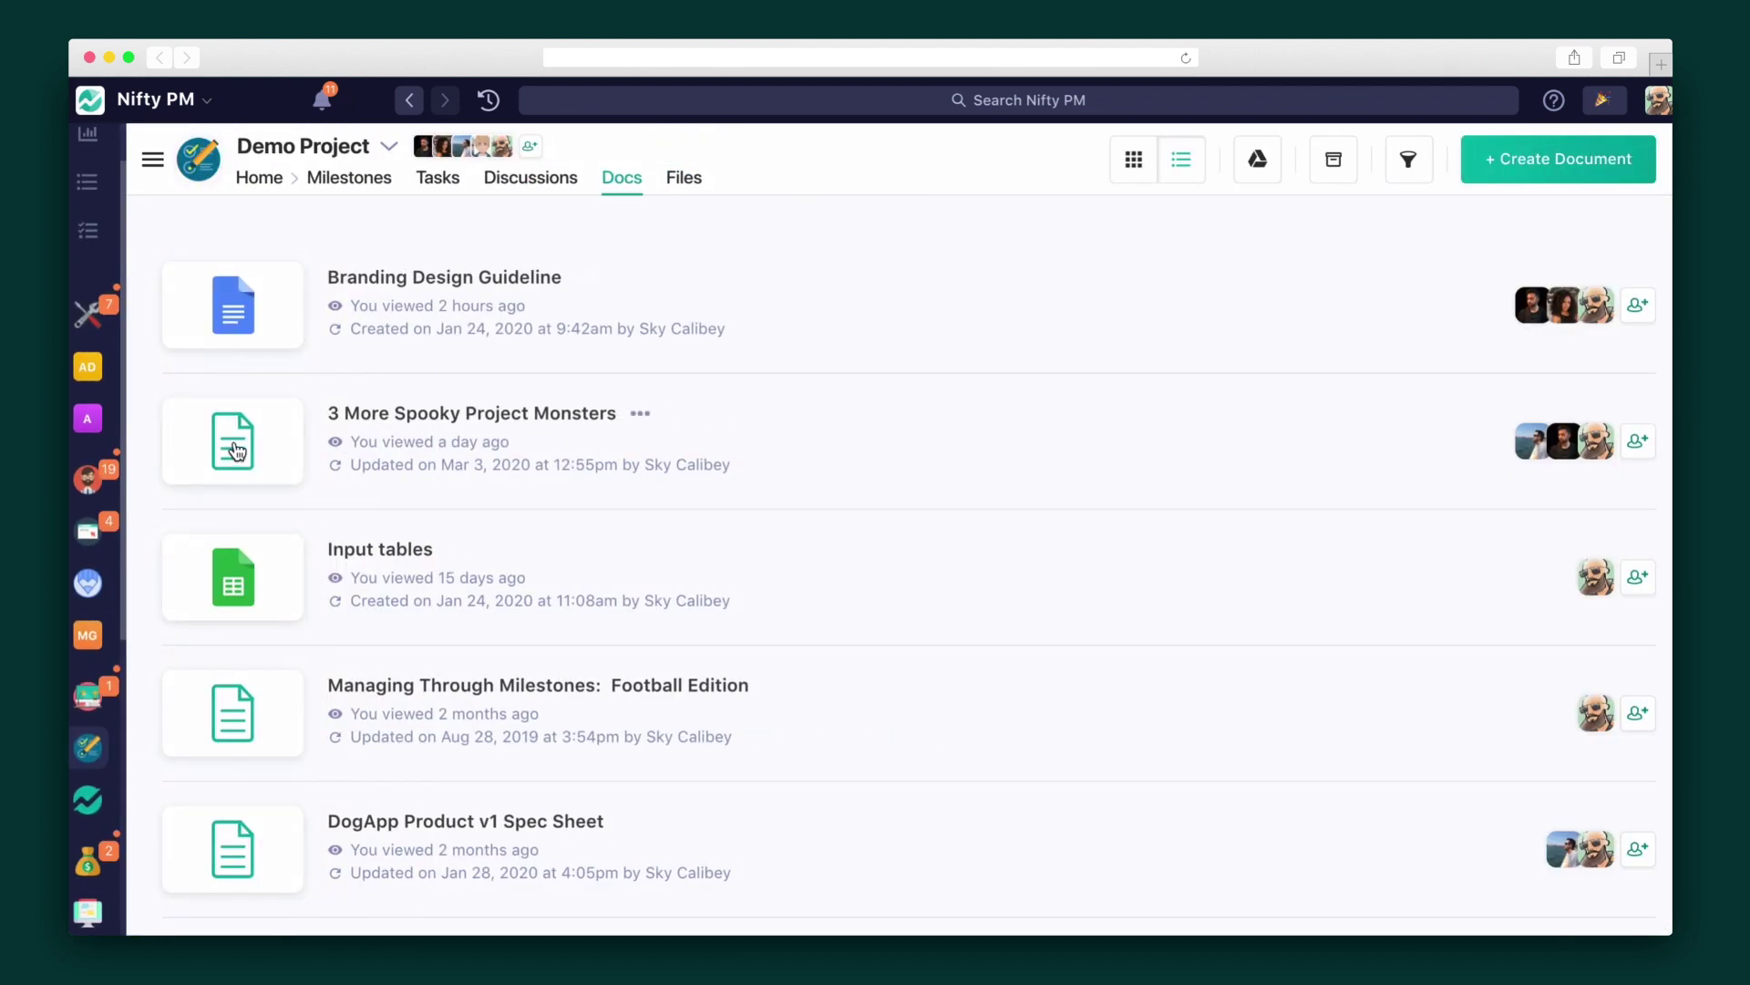
click(236, 450)
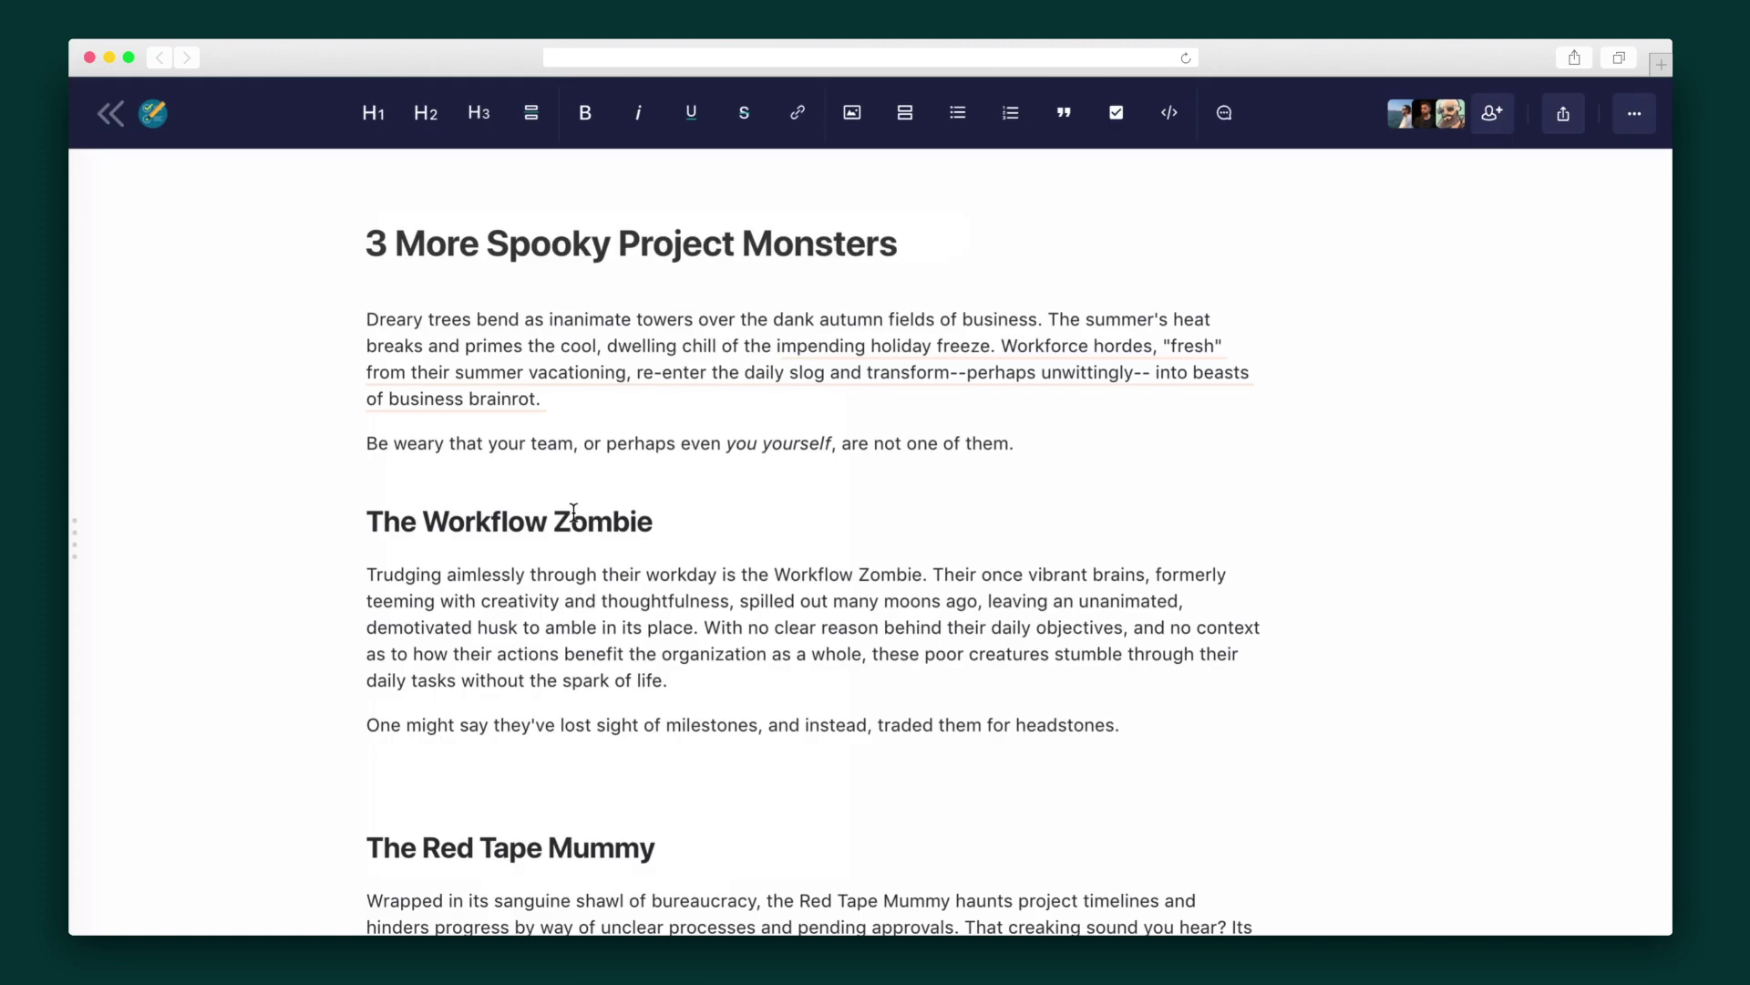
click(116, 127)
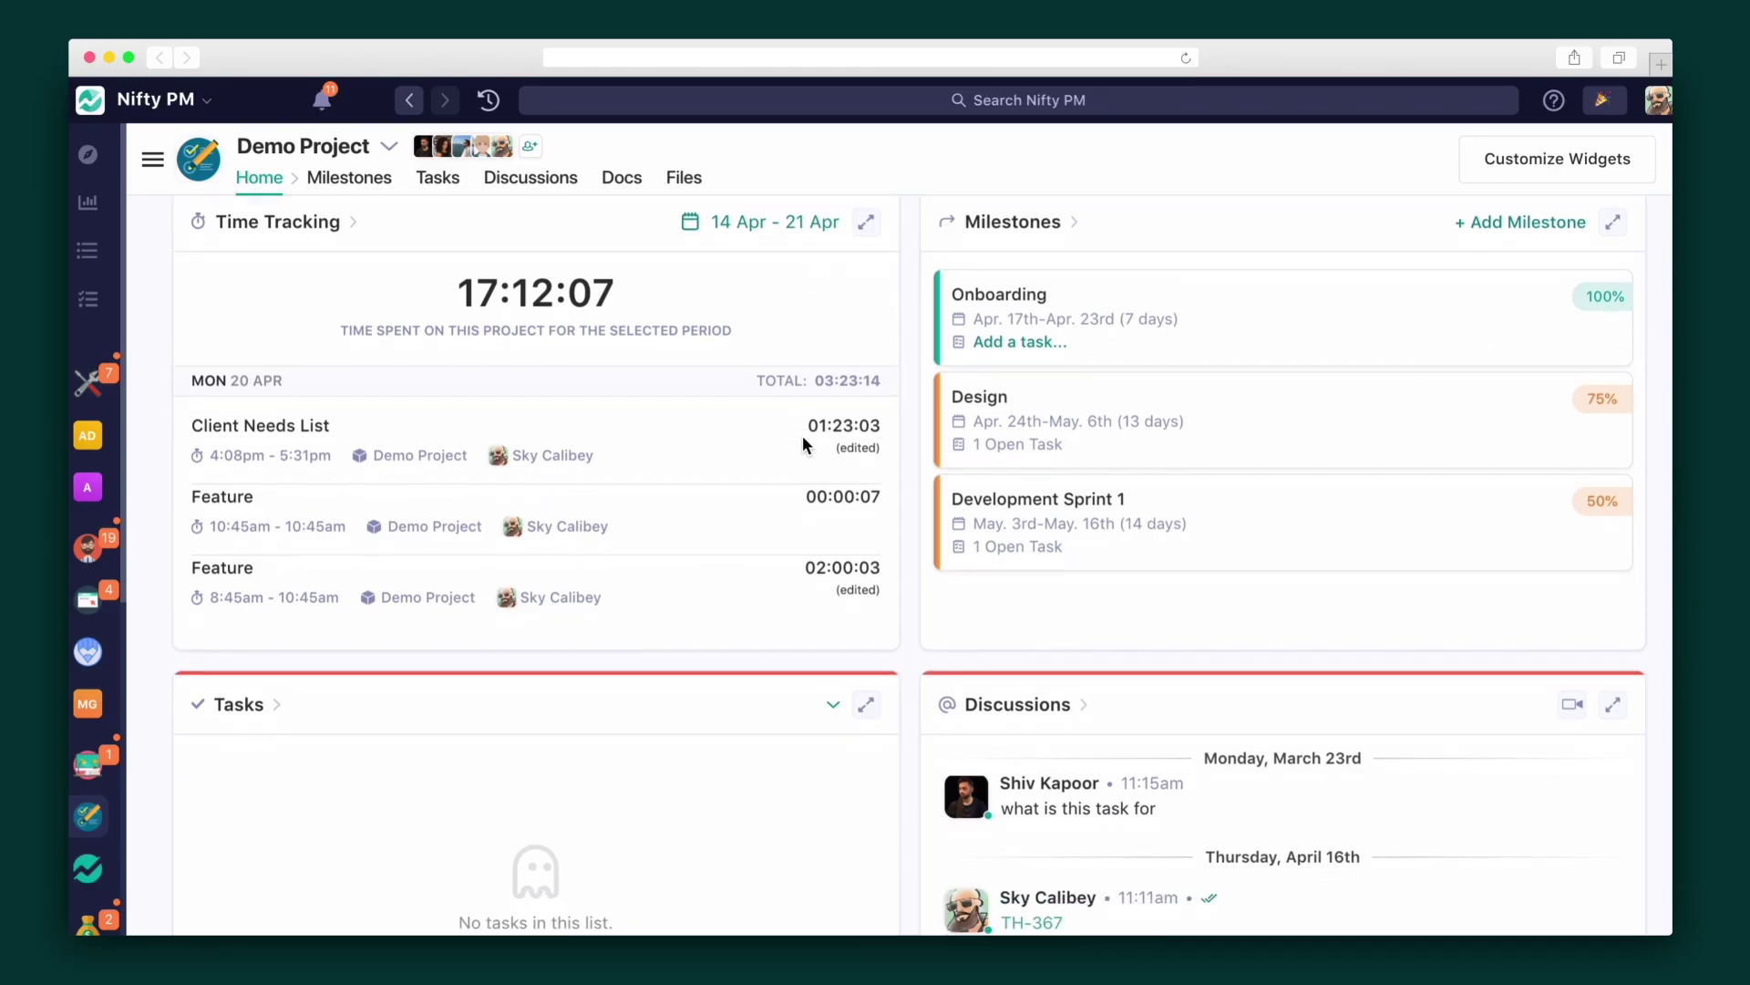
scroll(745, 547, up, 1)
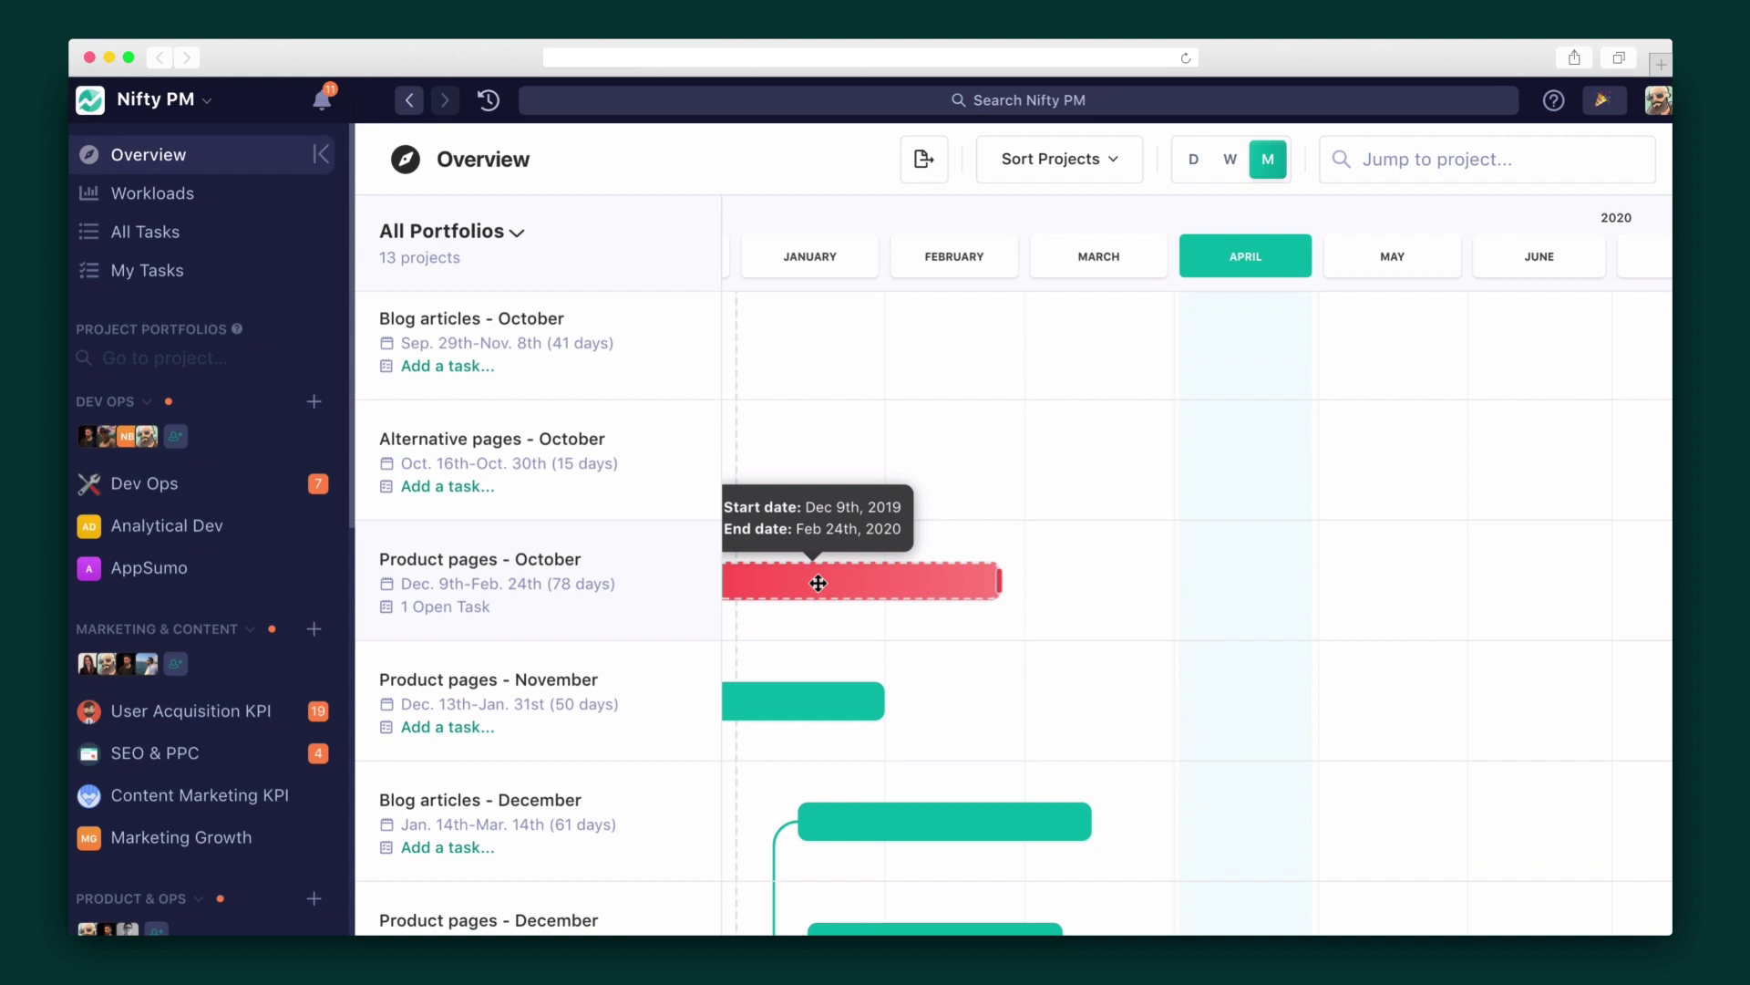
- Open the Product pages - October milestone and its Product tour page task, then return
click(797, 578)
scroll(1110, 679, down, 1)
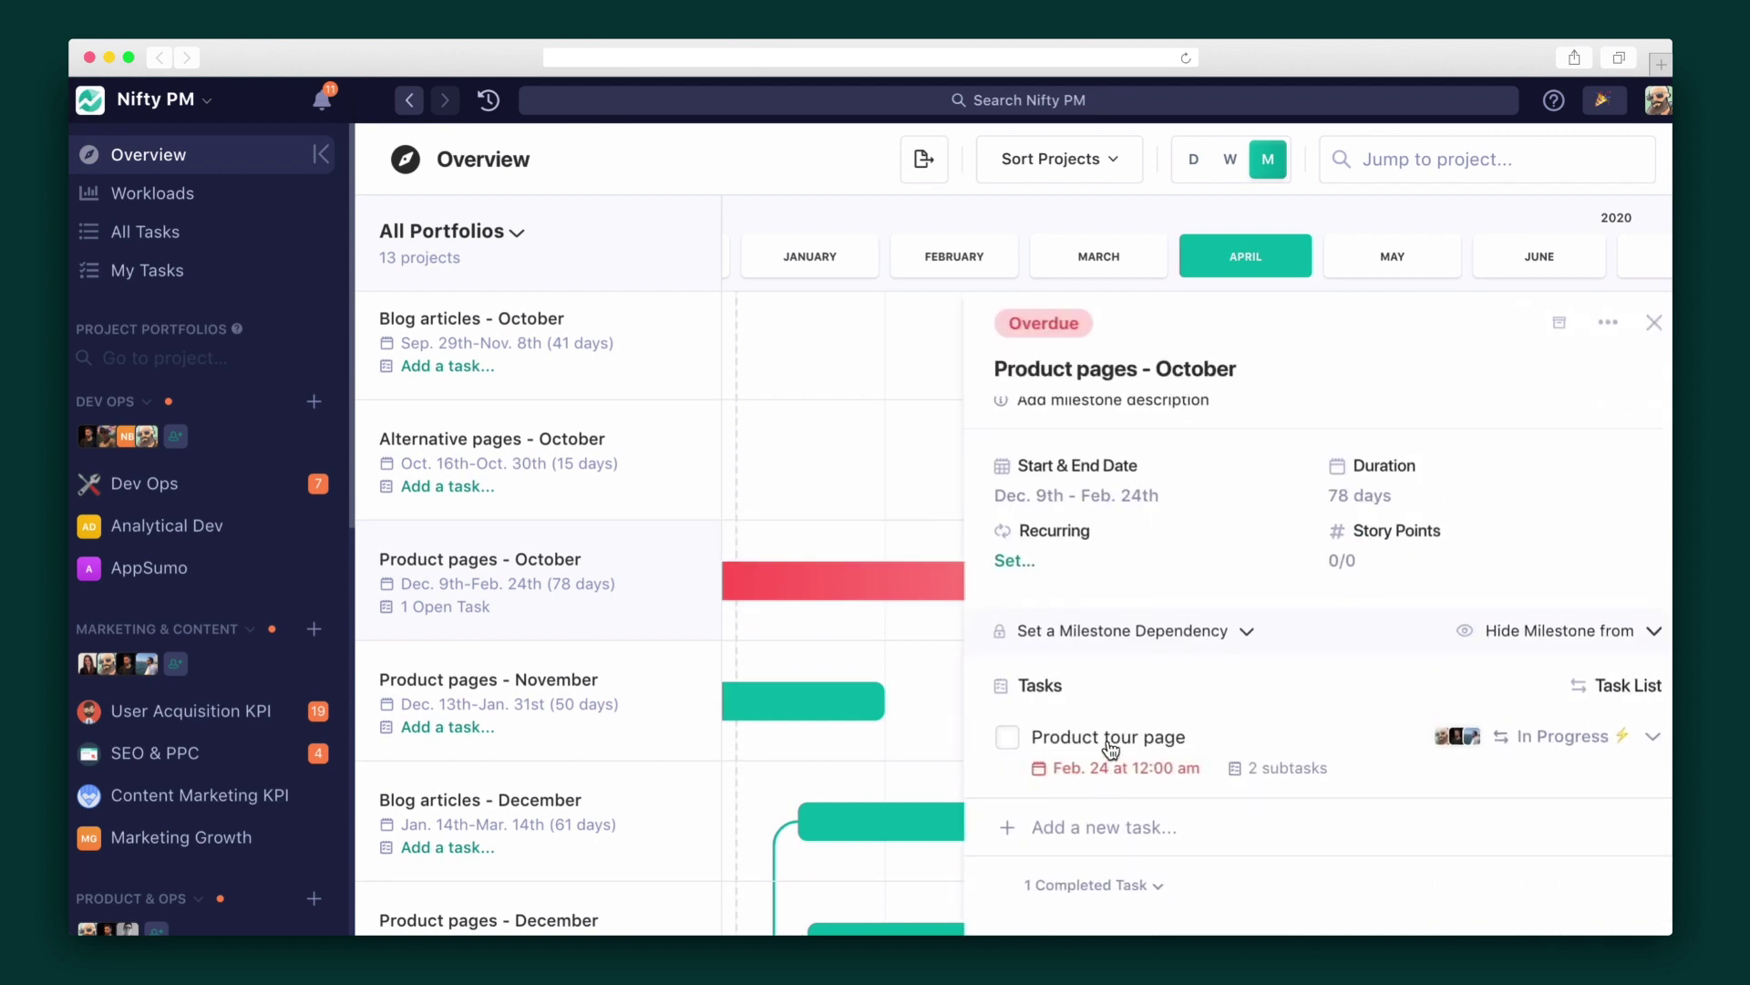
click(1111, 747)
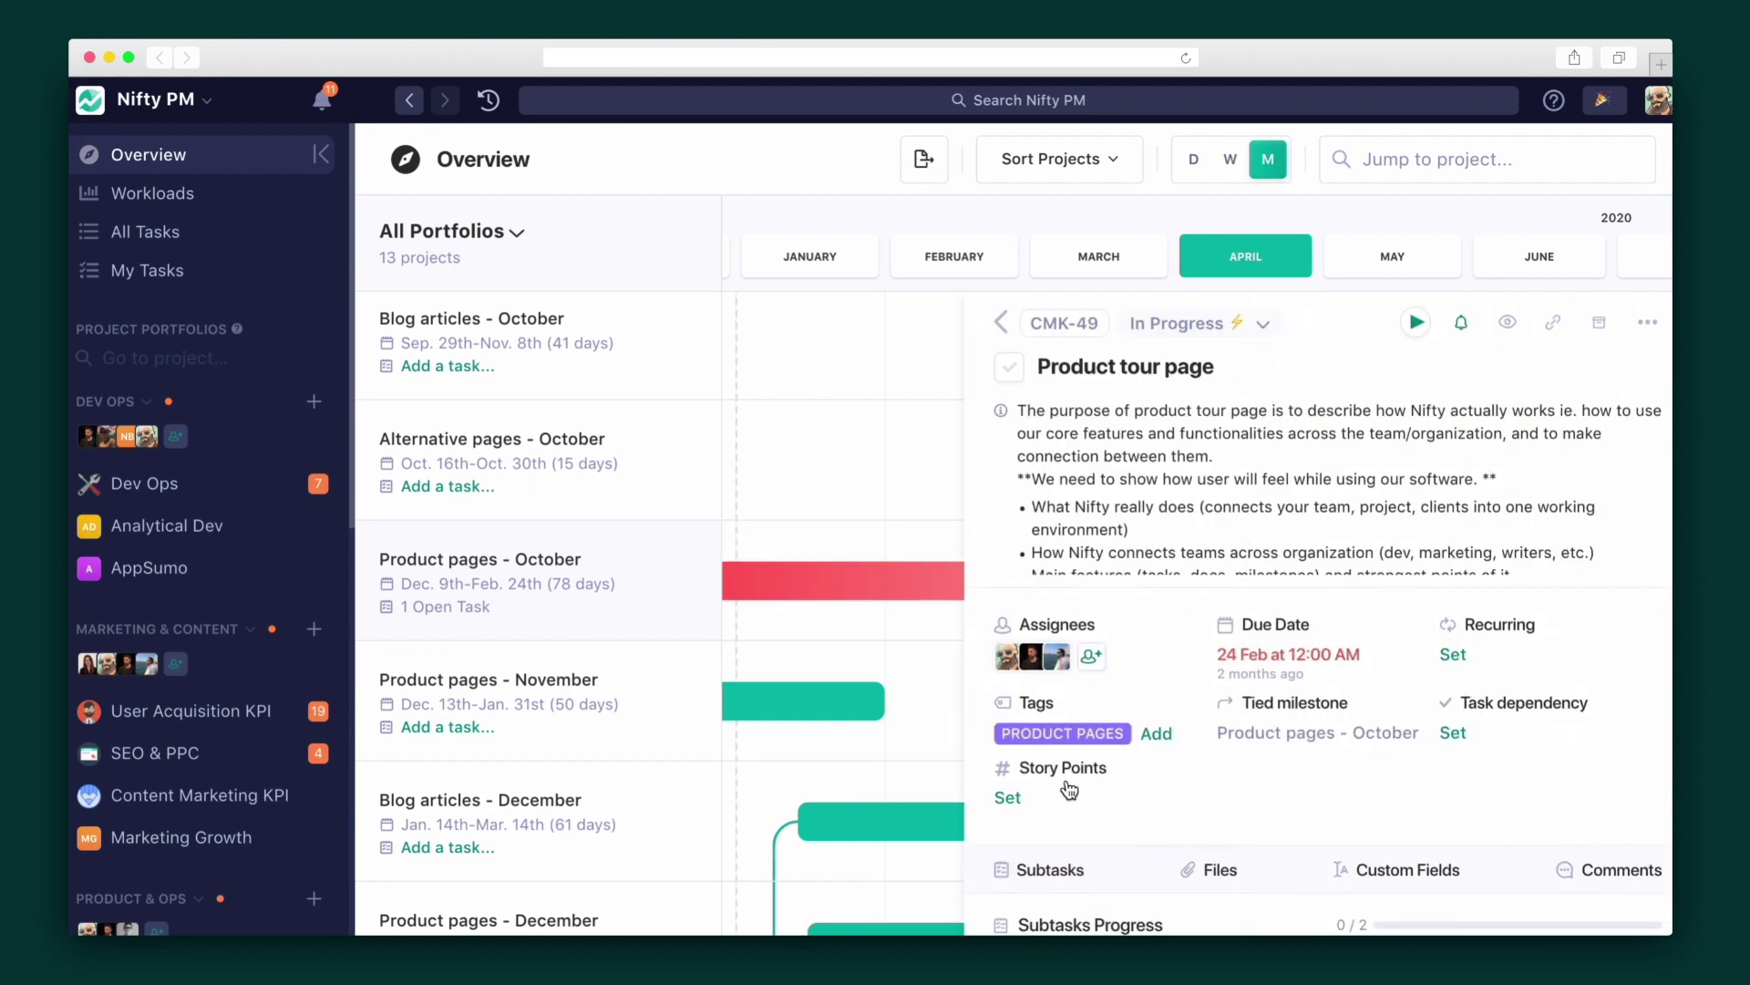
scroll(1069, 790, down, 10)
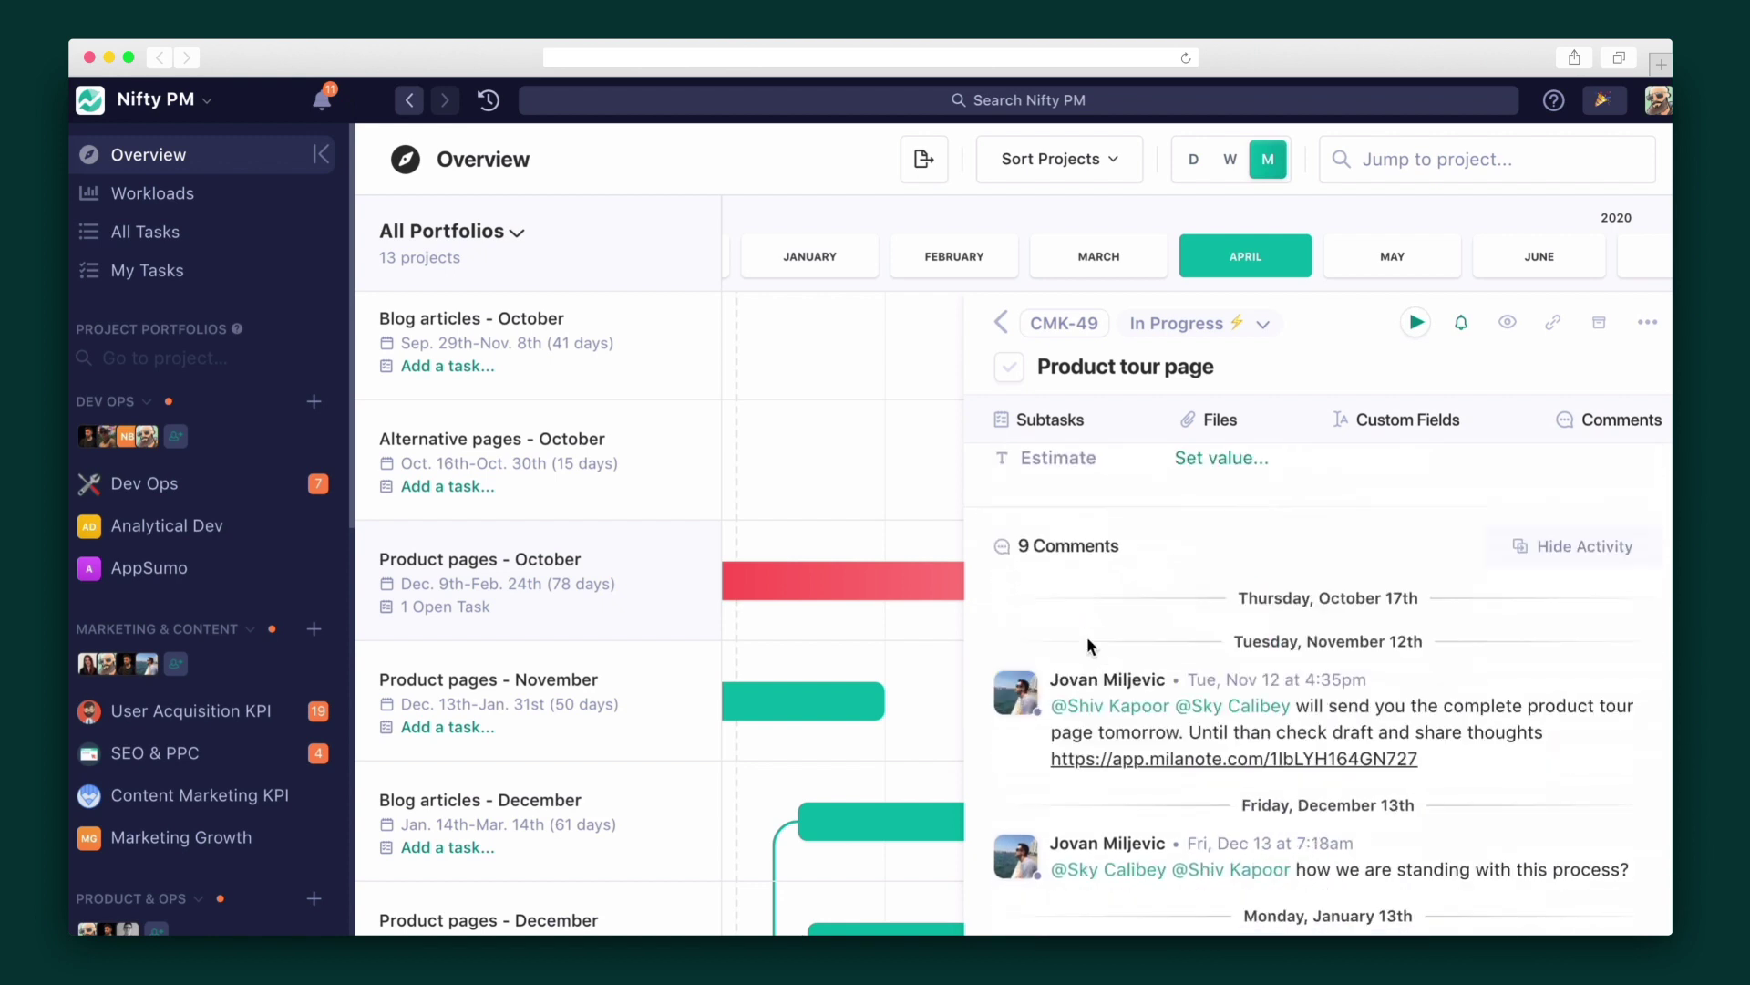
click(1001, 323)
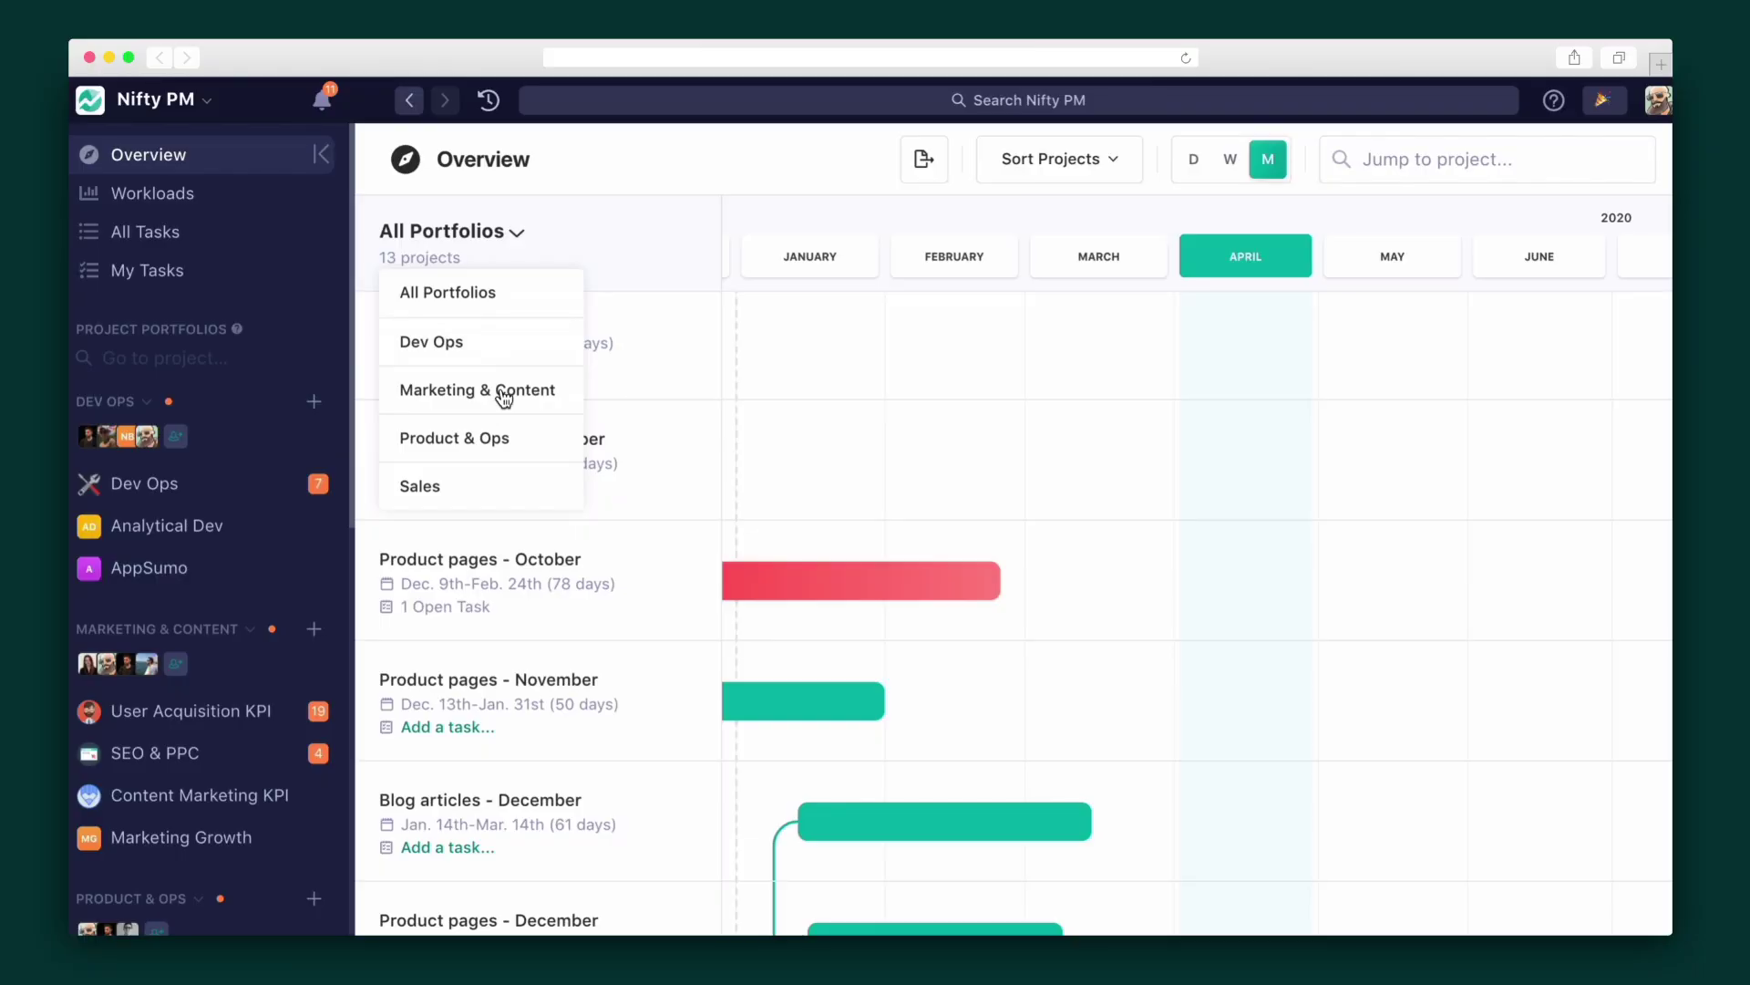
- Filter the overview to the Marketing & Content portfolio
click(503, 392)
scroll(976, 469, down, 3)
scroll(971, 460, left, 3)
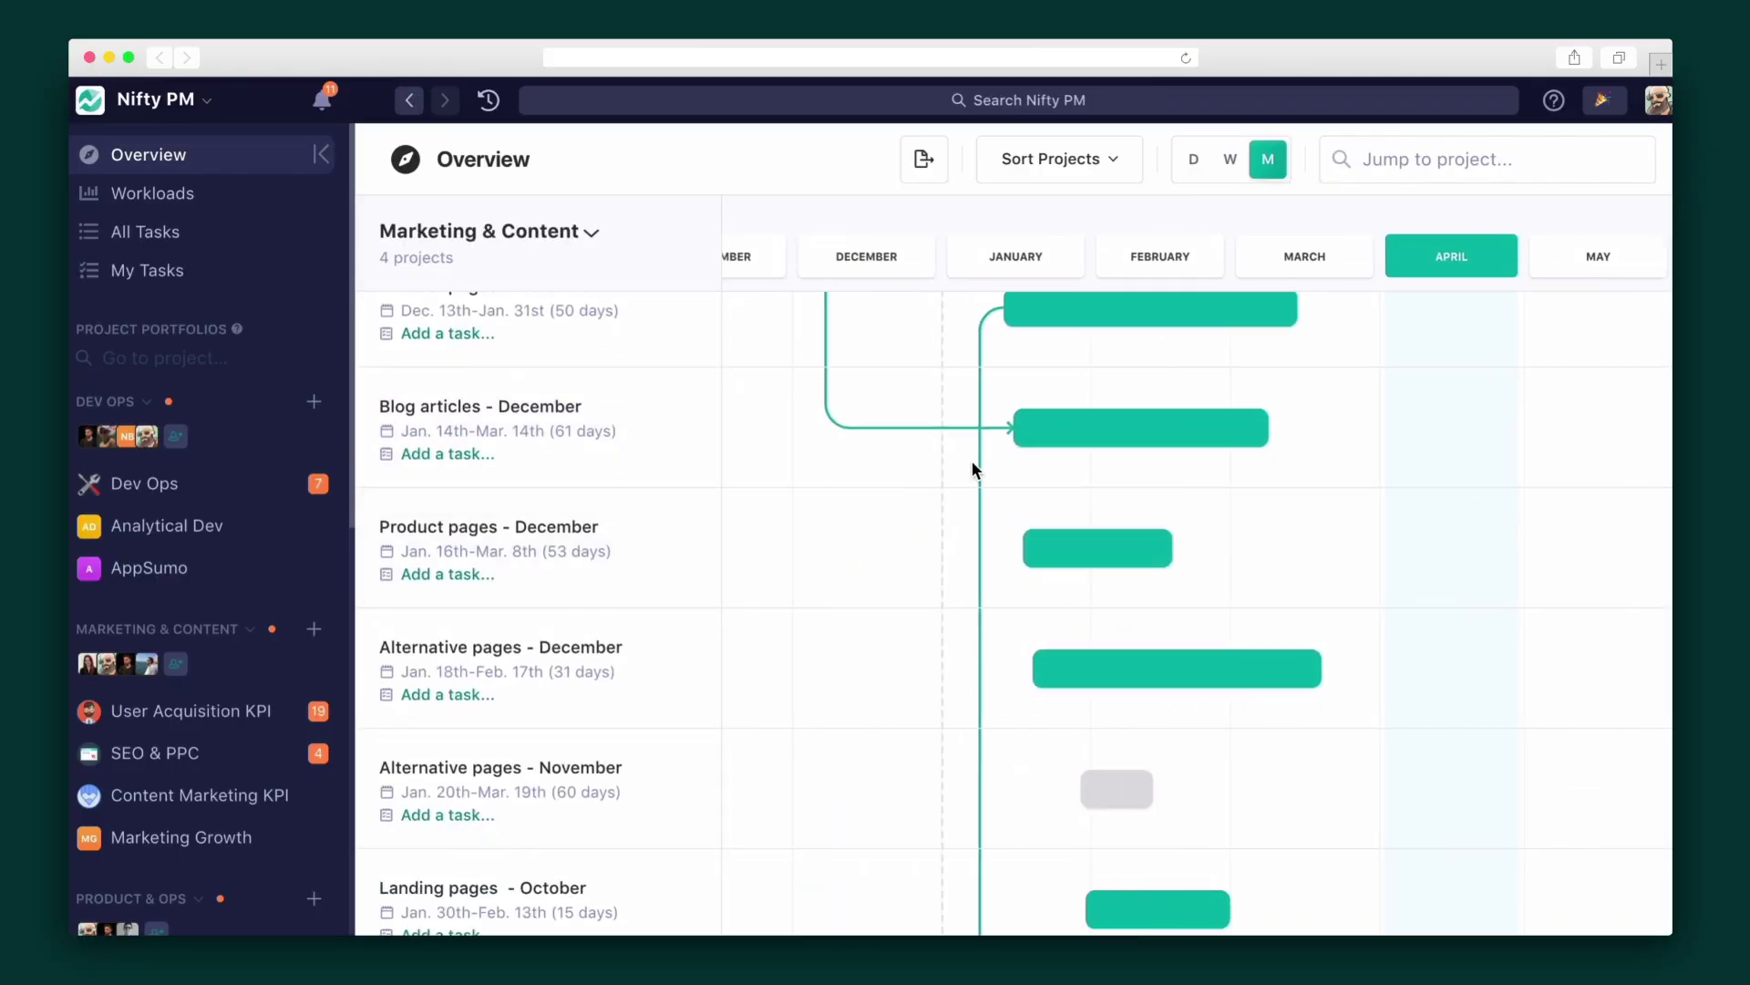
scroll(971, 460, down, 4)
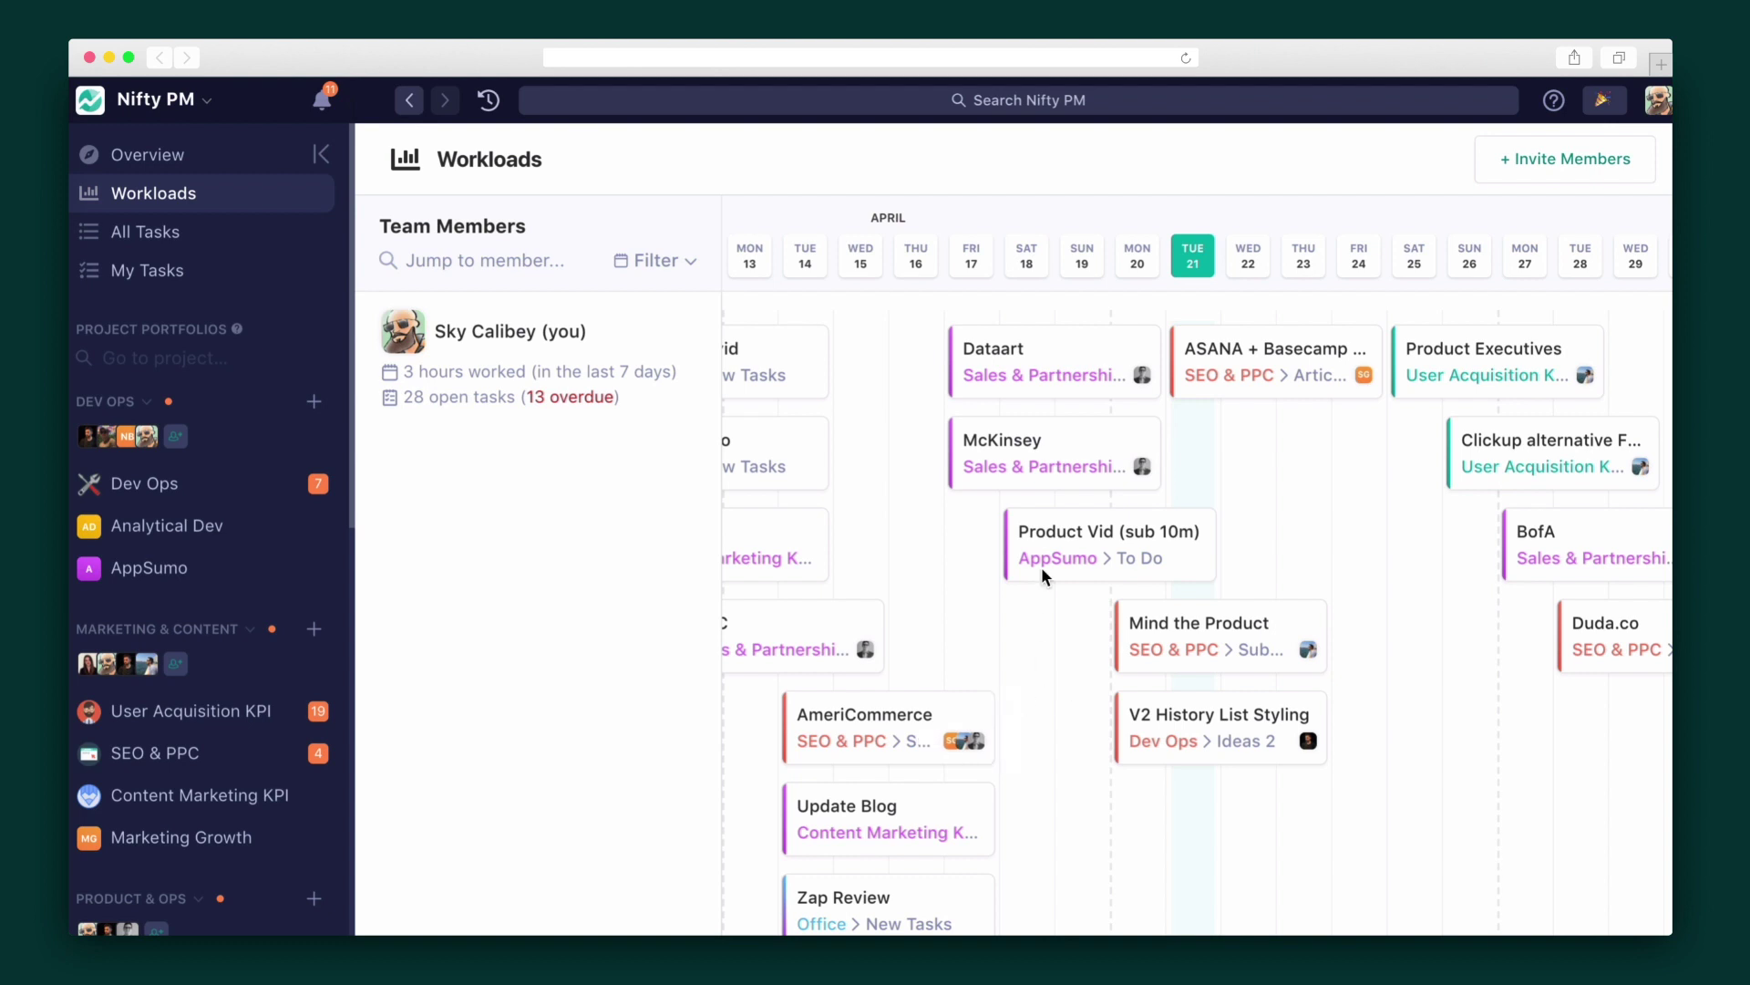
- Scroll the Workloads grid to review the team member's daily tasks
scroll(1055, 538, down, 5)
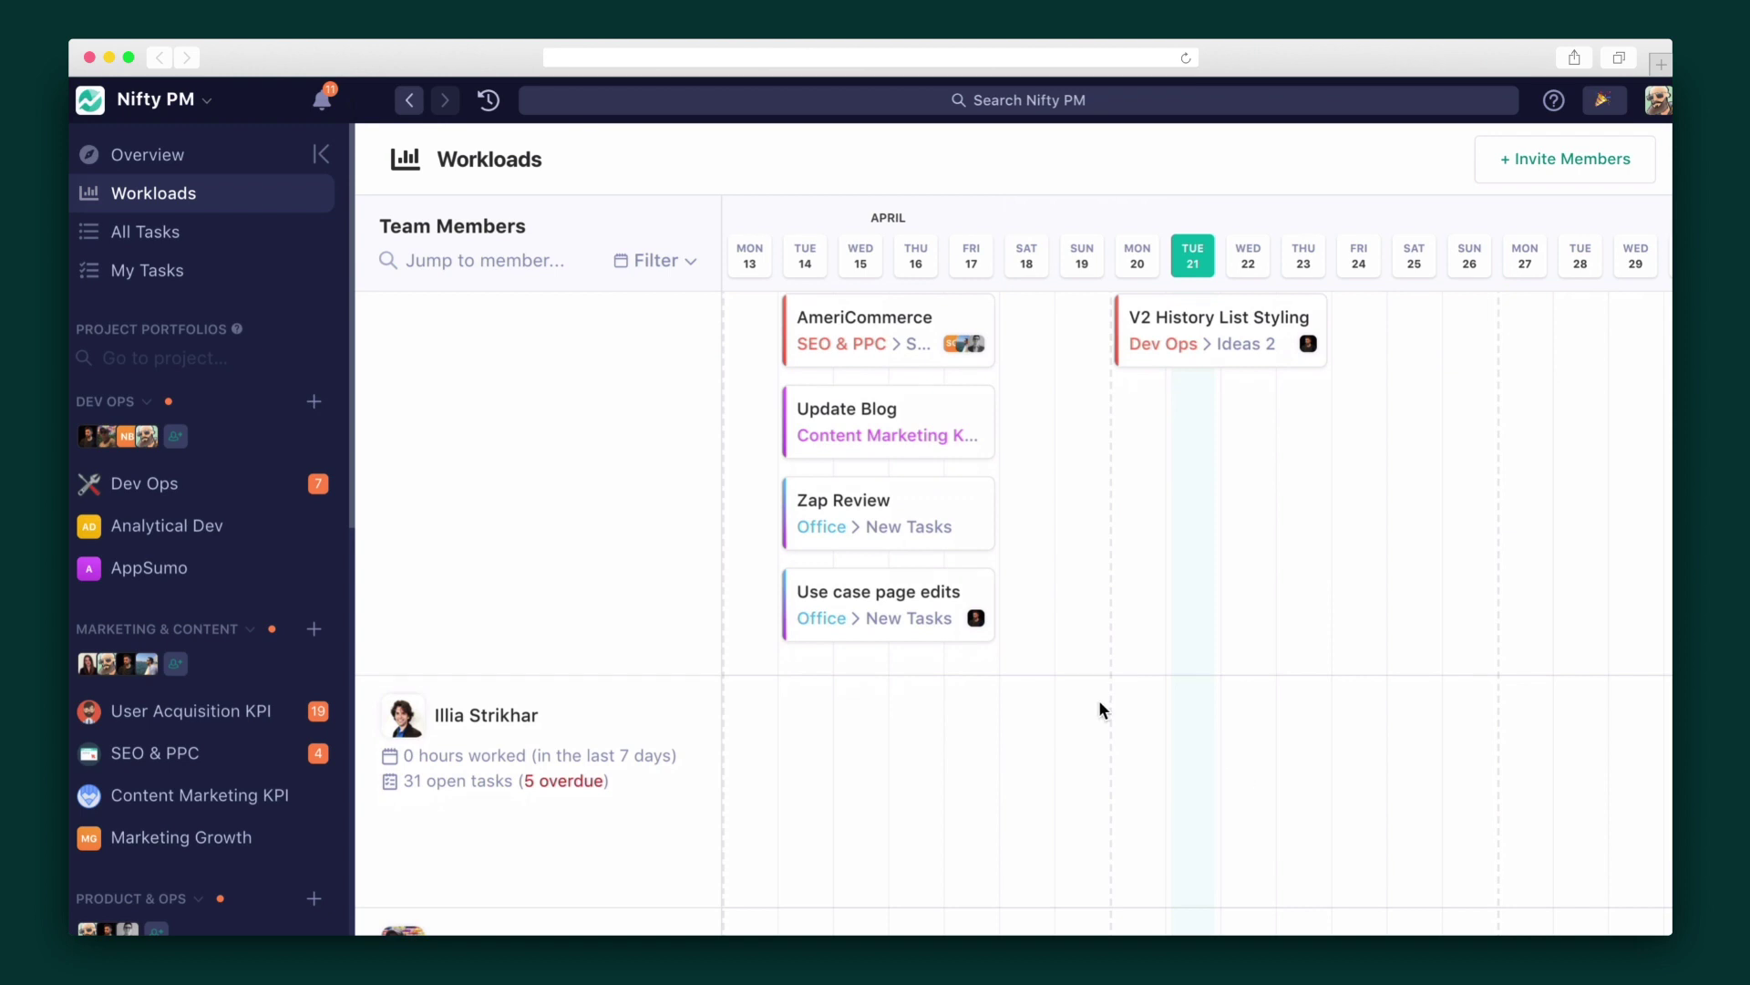
scroll(1208, 762, up, 2)
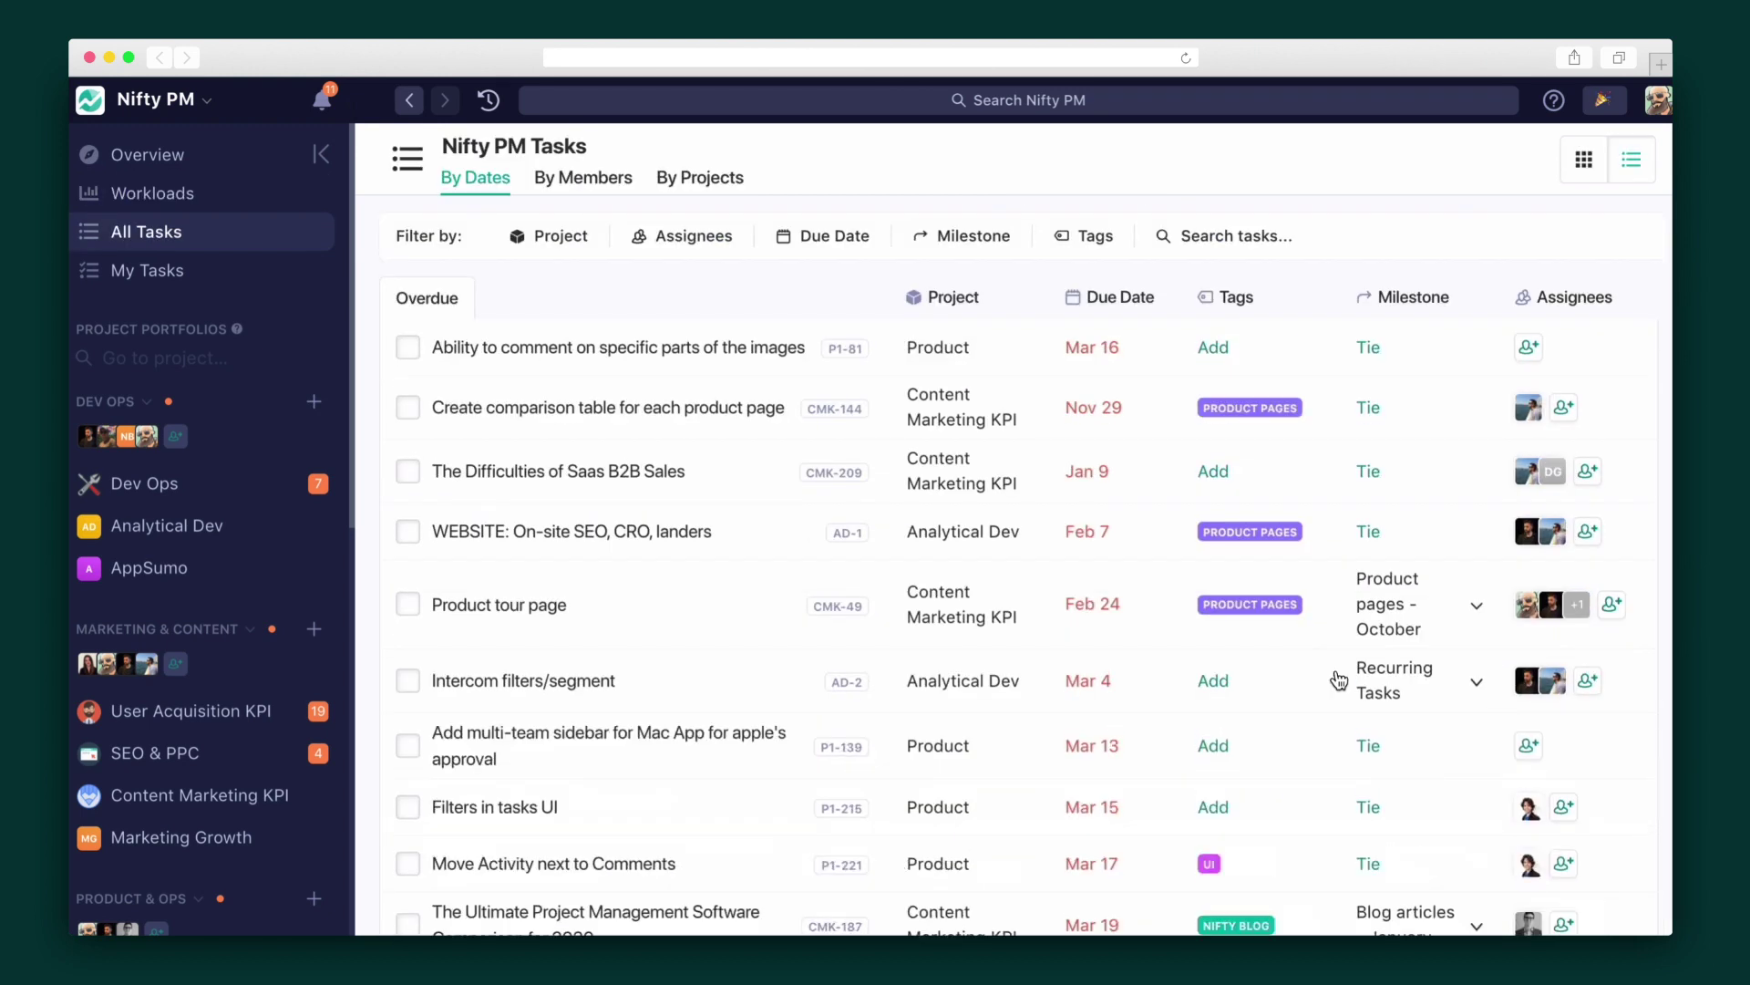
- Filter the All Tasks list to tasks tagged High Priority
scroll(655, 357, down, 20)
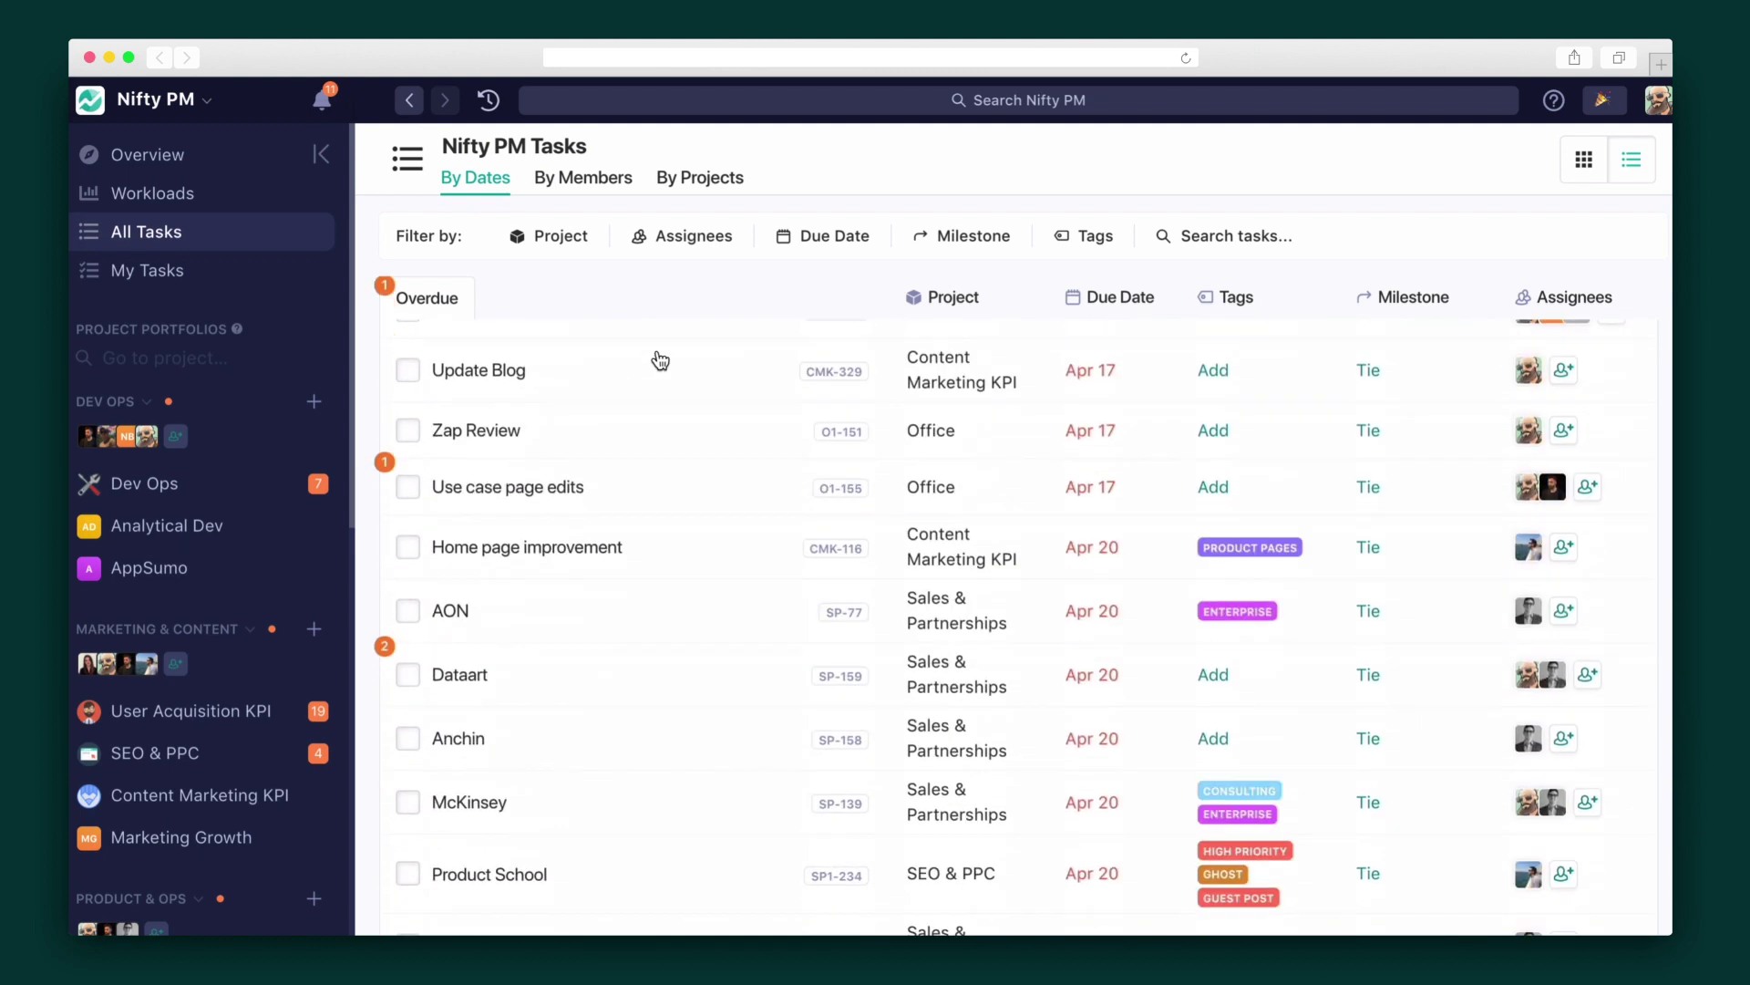
scroll(655, 358, down, 15)
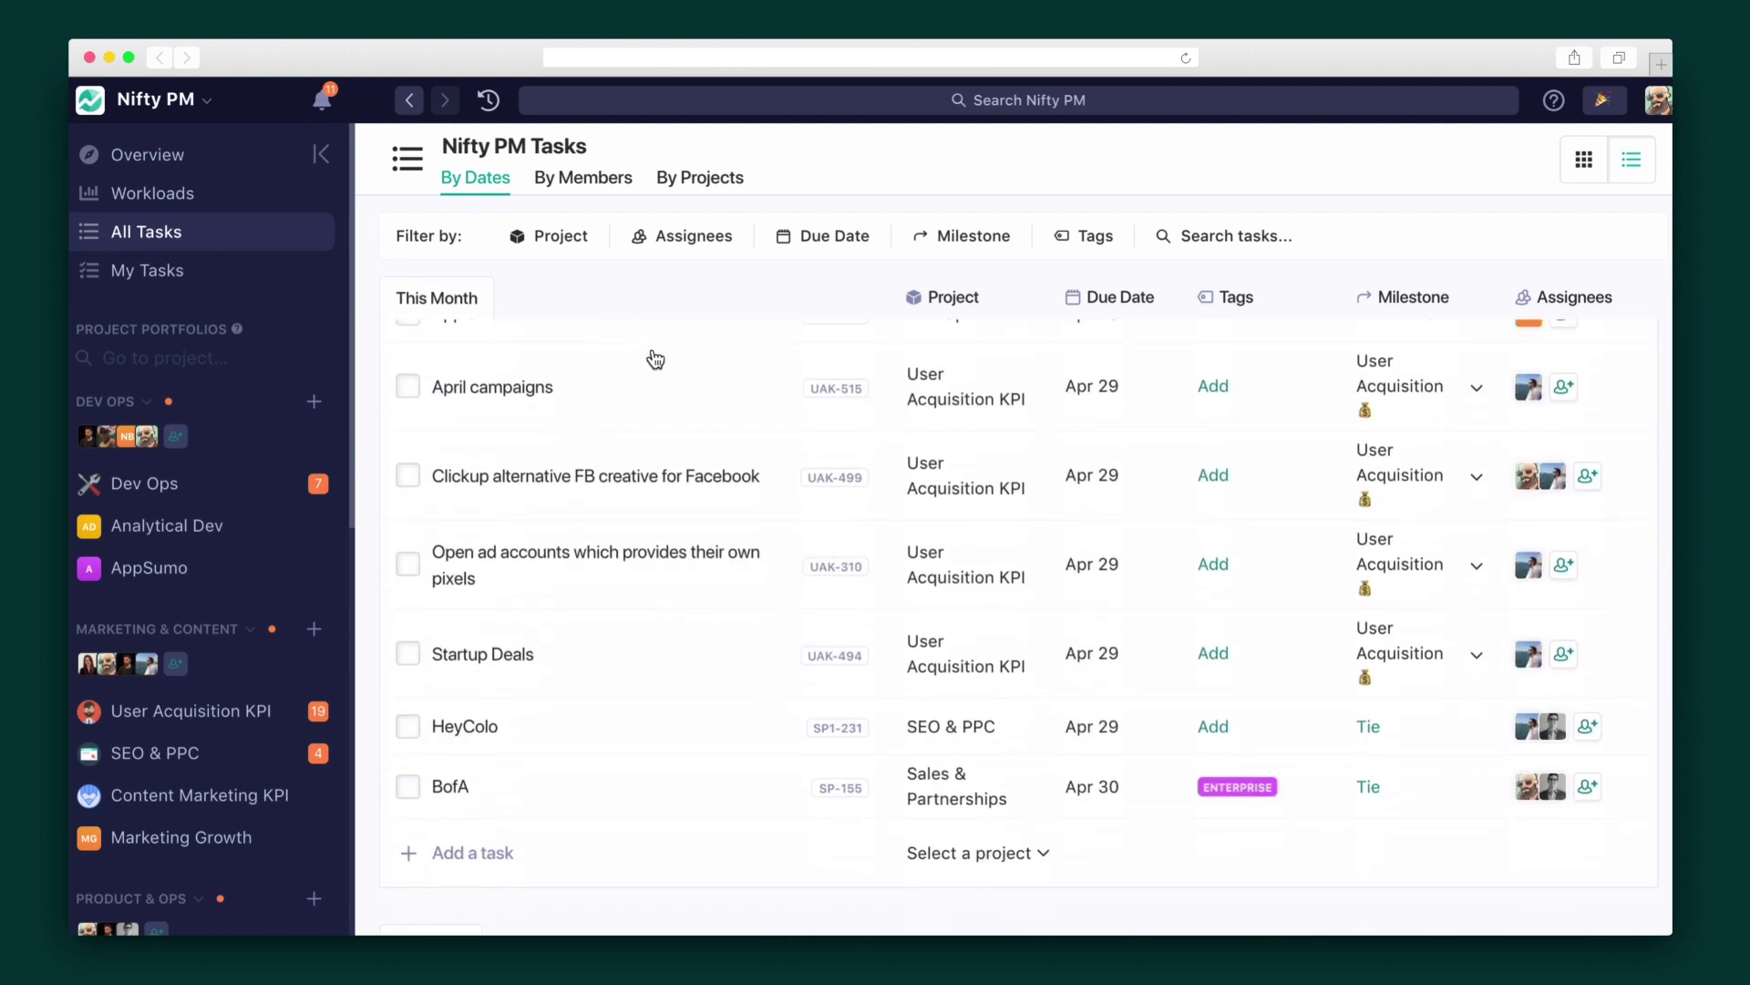
scroll(653, 357, down, 20)
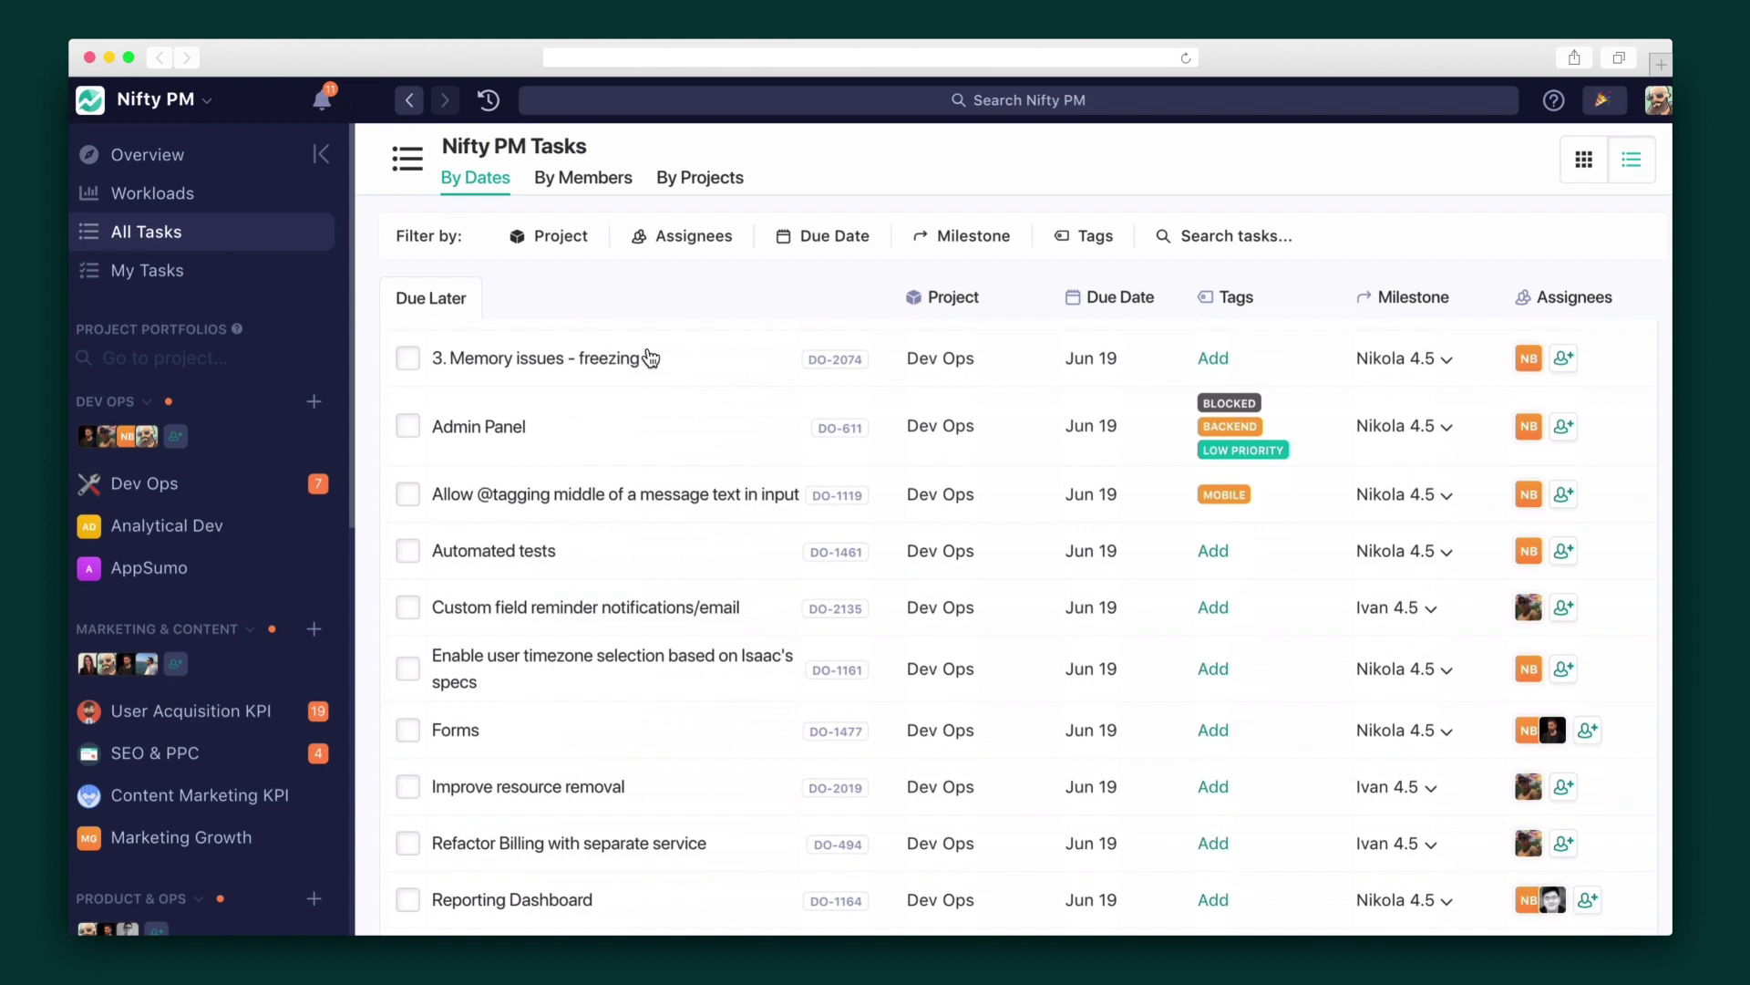
scroll(645, 357, down, 5)
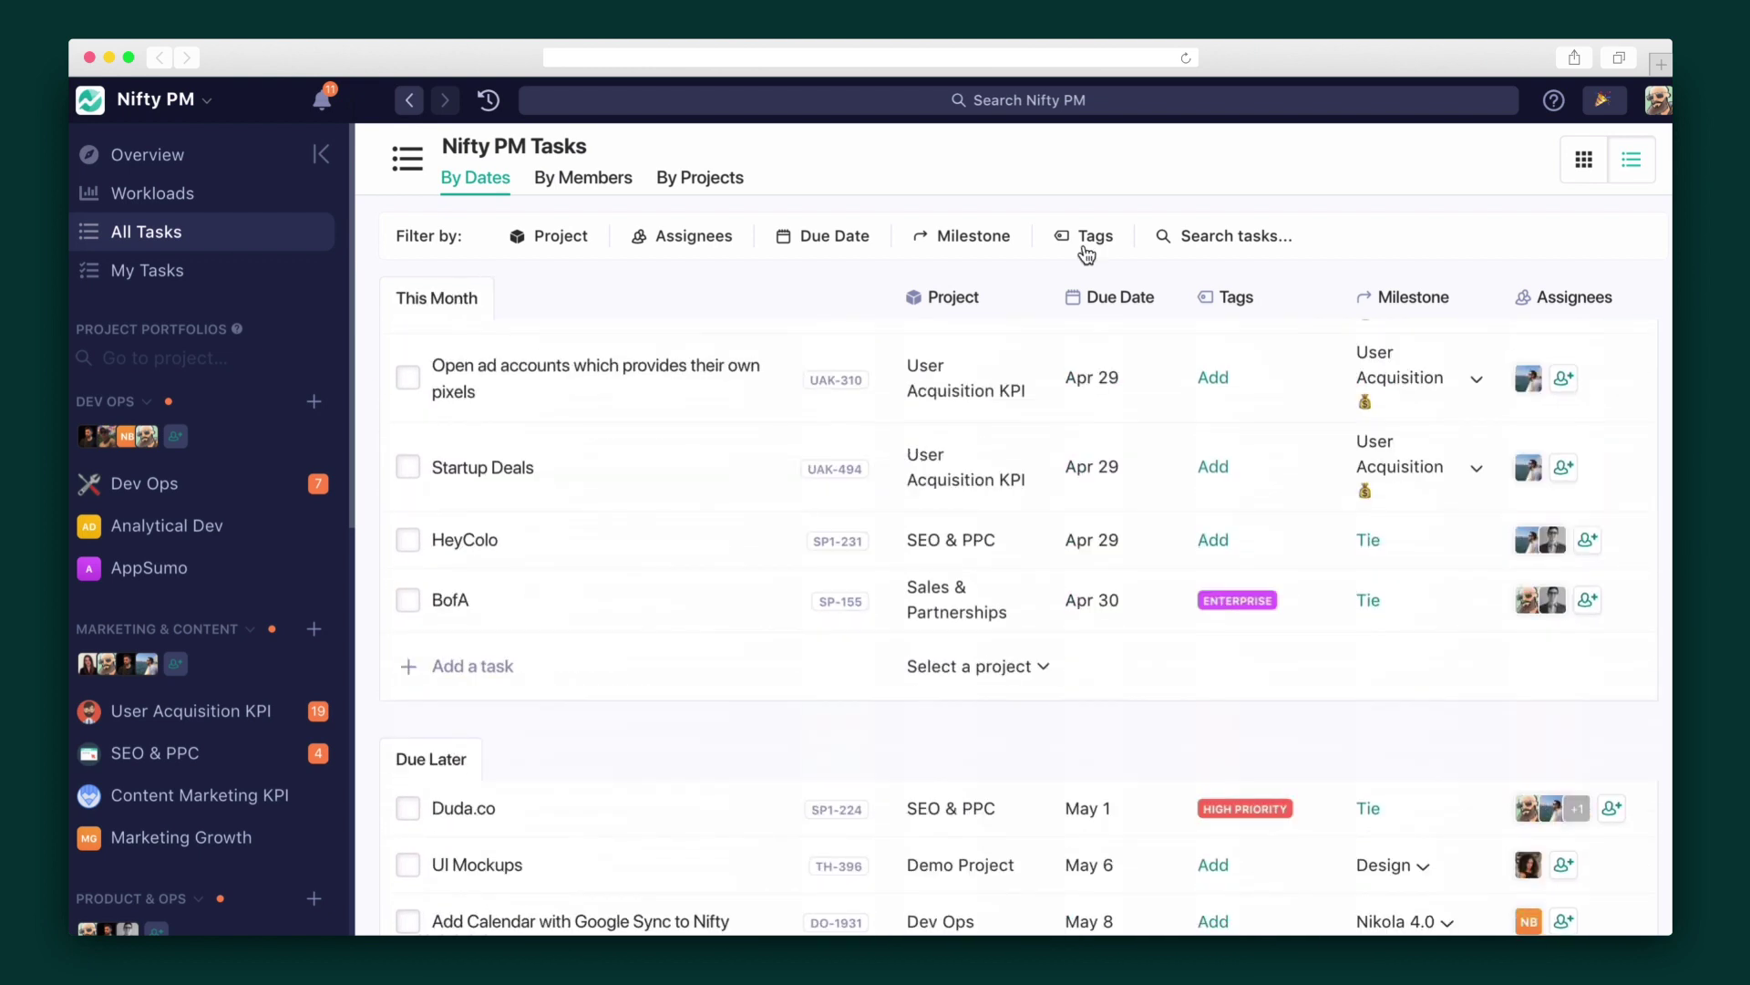
click(1121, 609)
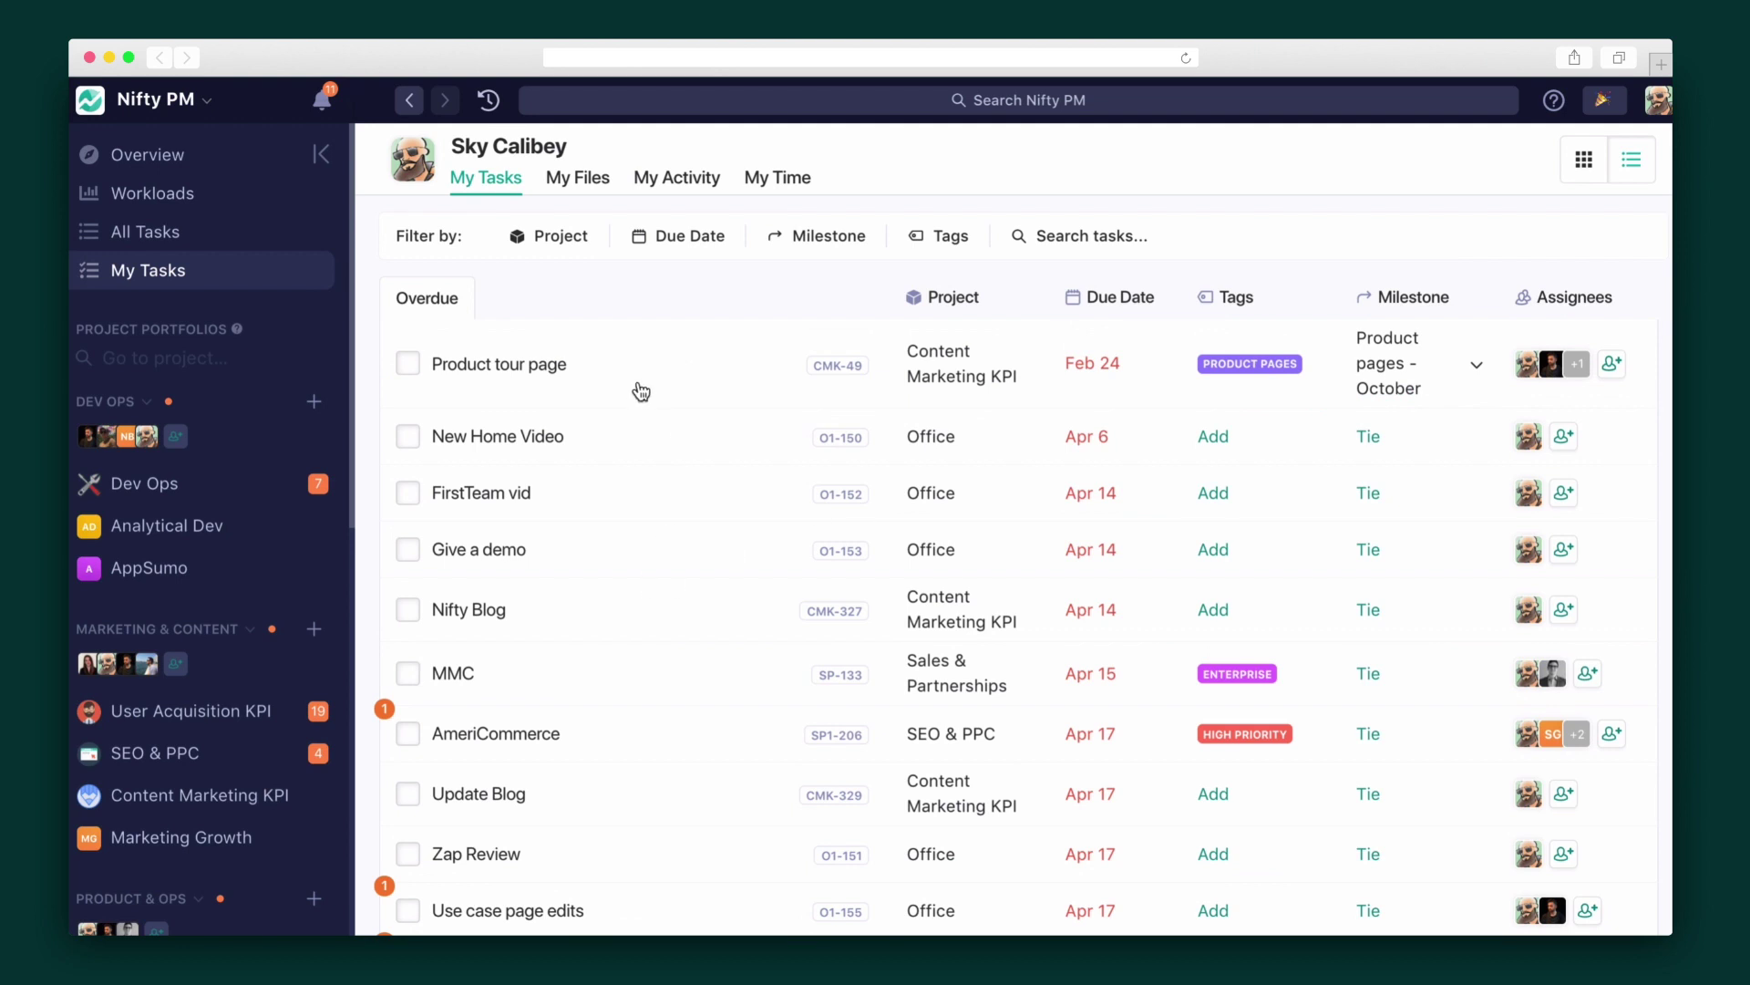
scroll(642, 392, down, 10)
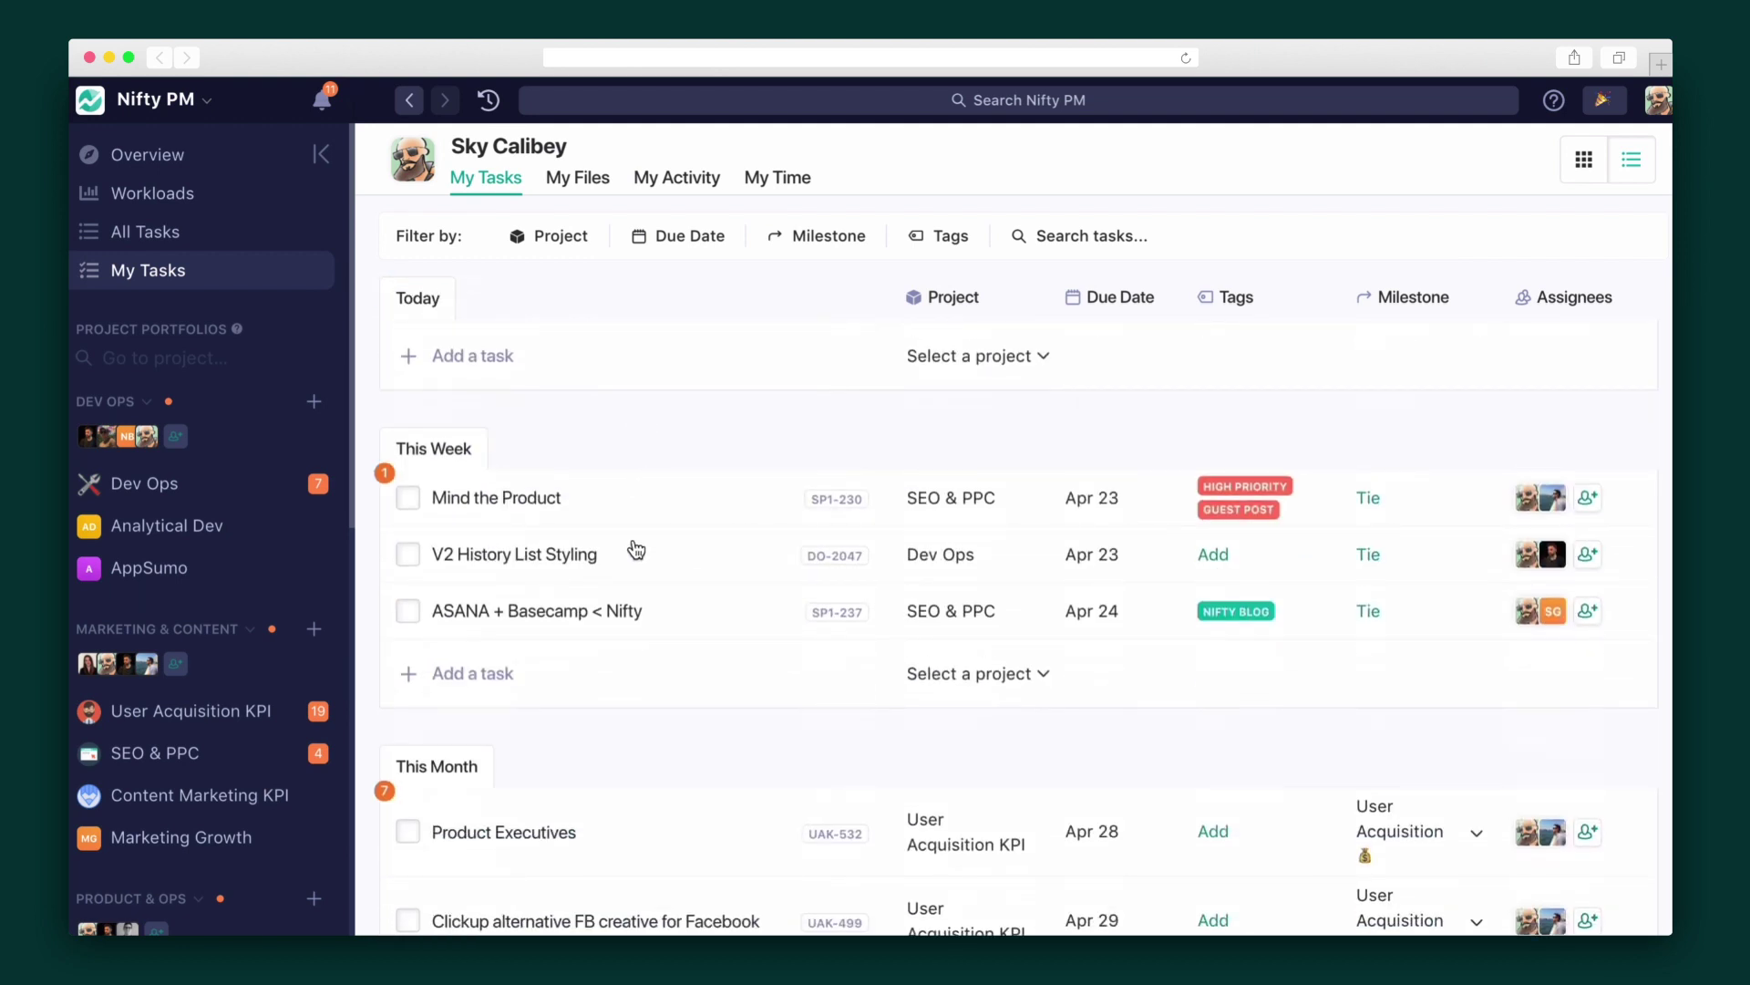
scroll(637, 550, up, 10)
scroll(656, 508, down, 15)
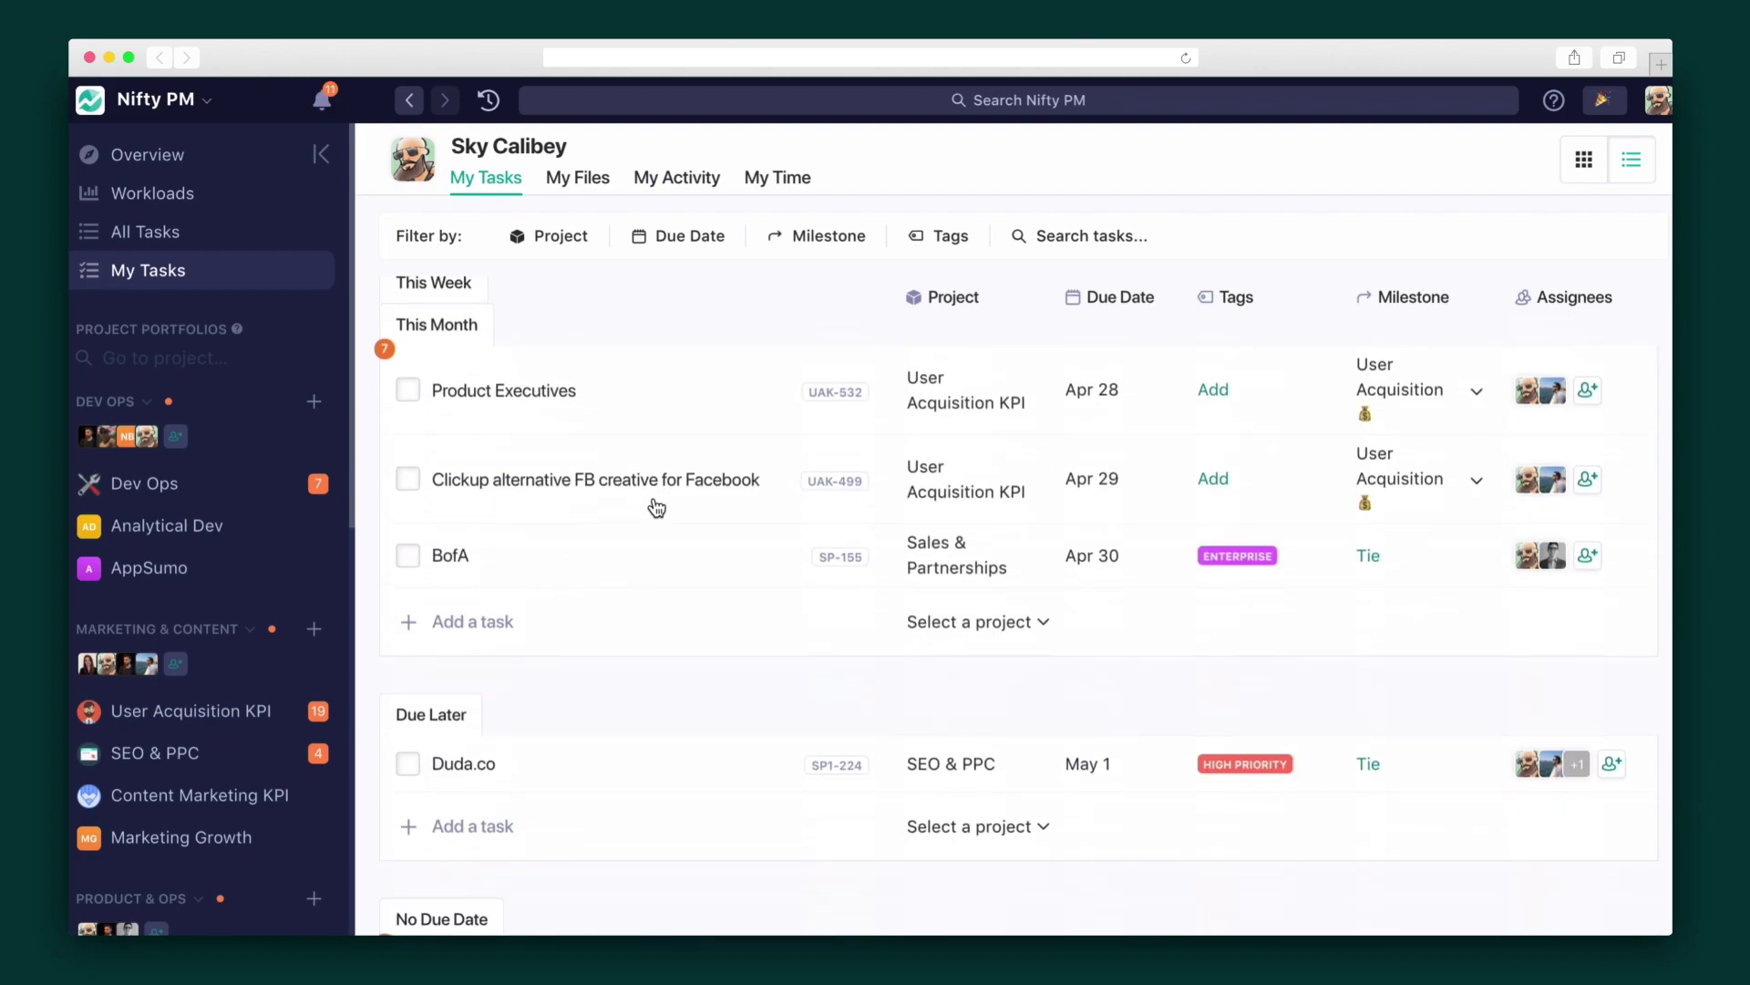